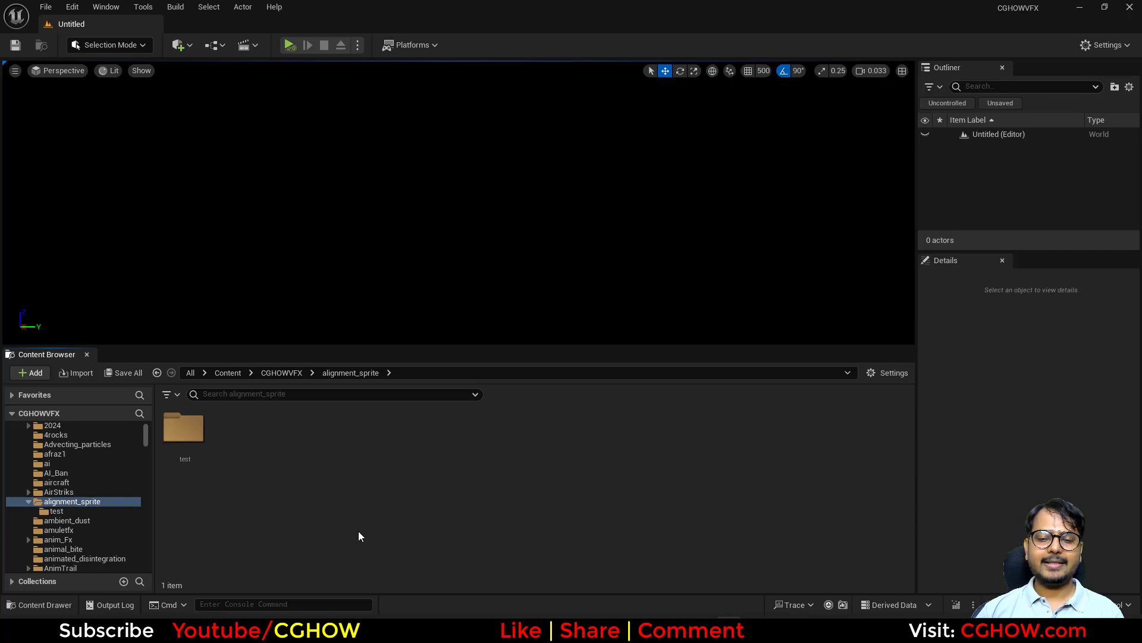
Switch to the web browser and examine the forum question and its reference image of crossed sprite planes
left_click(546, 629)
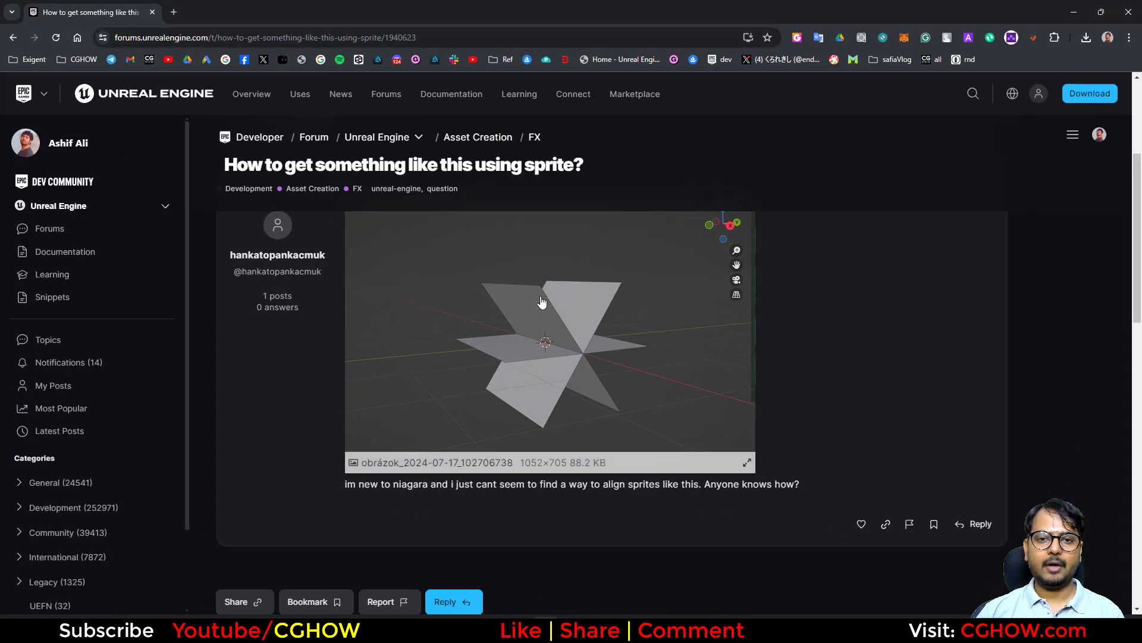
scroll(515, 315, "up", 3)
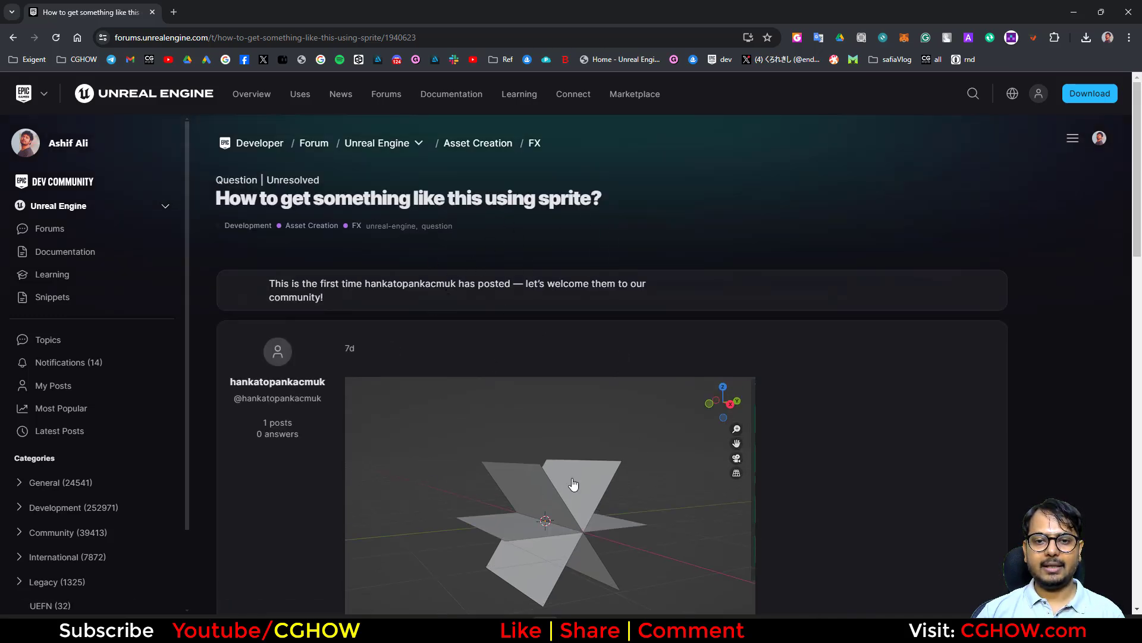
scroll(574, 484, "down", 2)
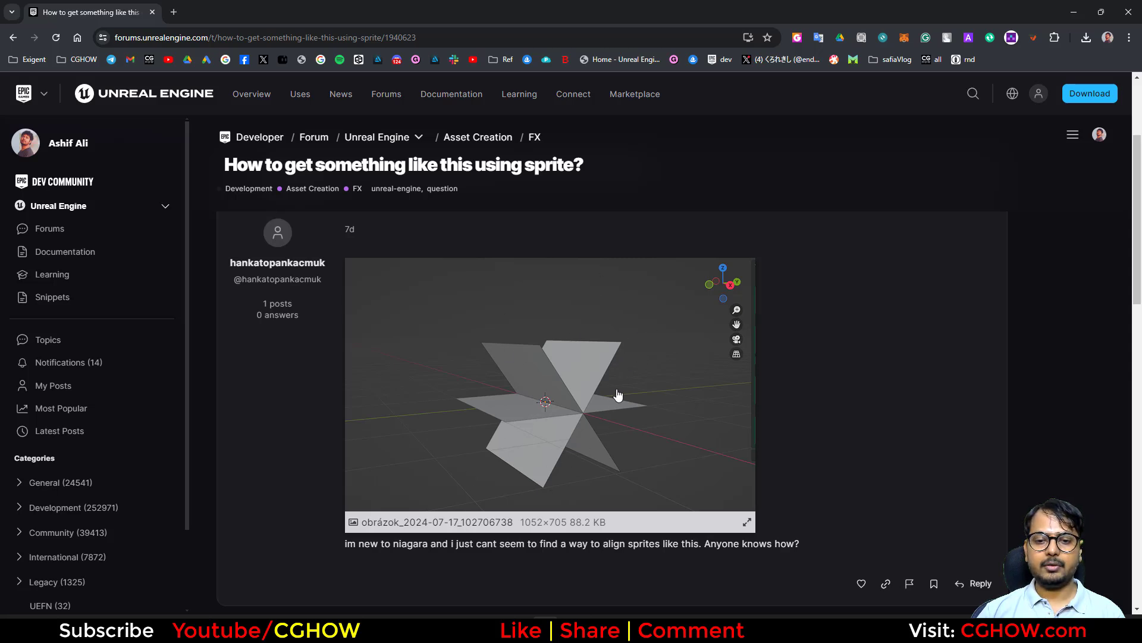
scroll(747, 437, "down", 4)
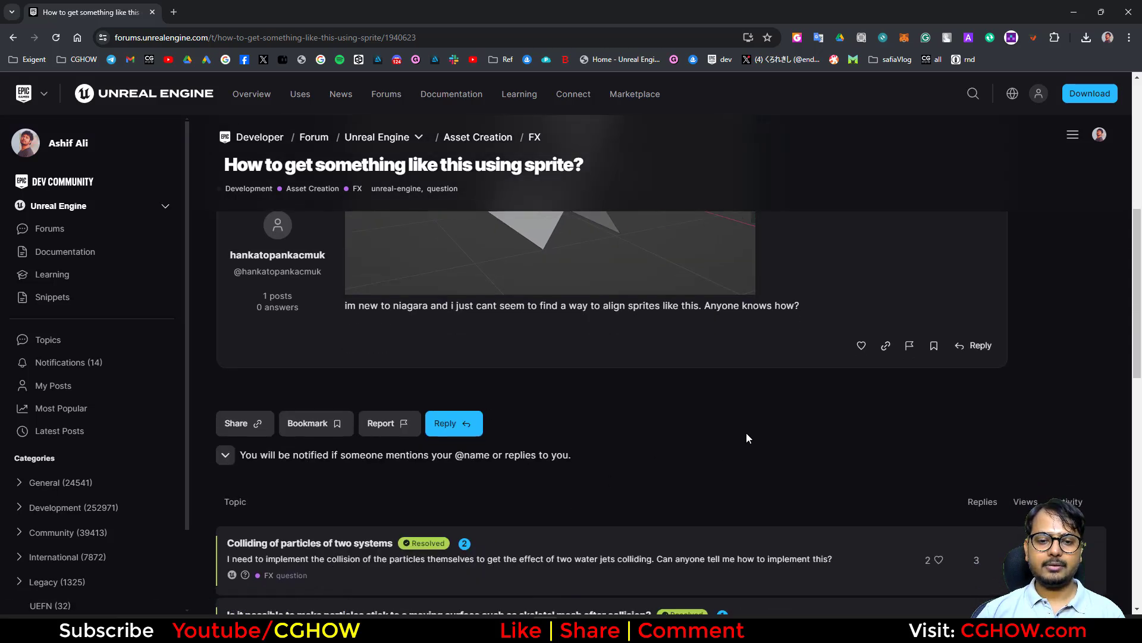
scroll(748, 438, "up", 3)
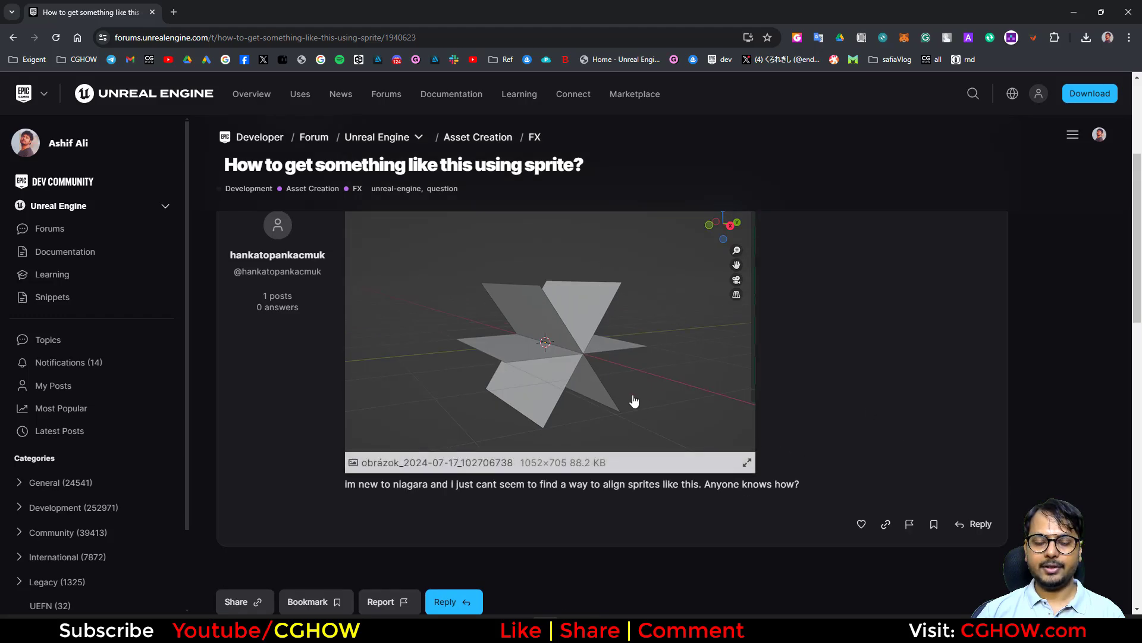
left_click(1073, 11)
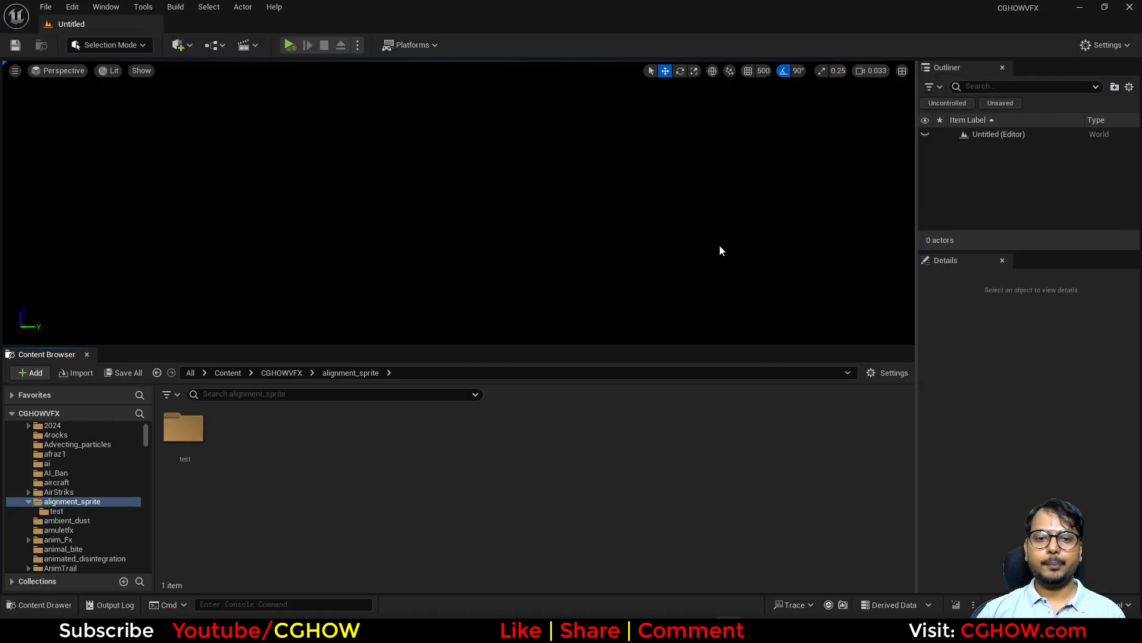
left_click(547, 611)
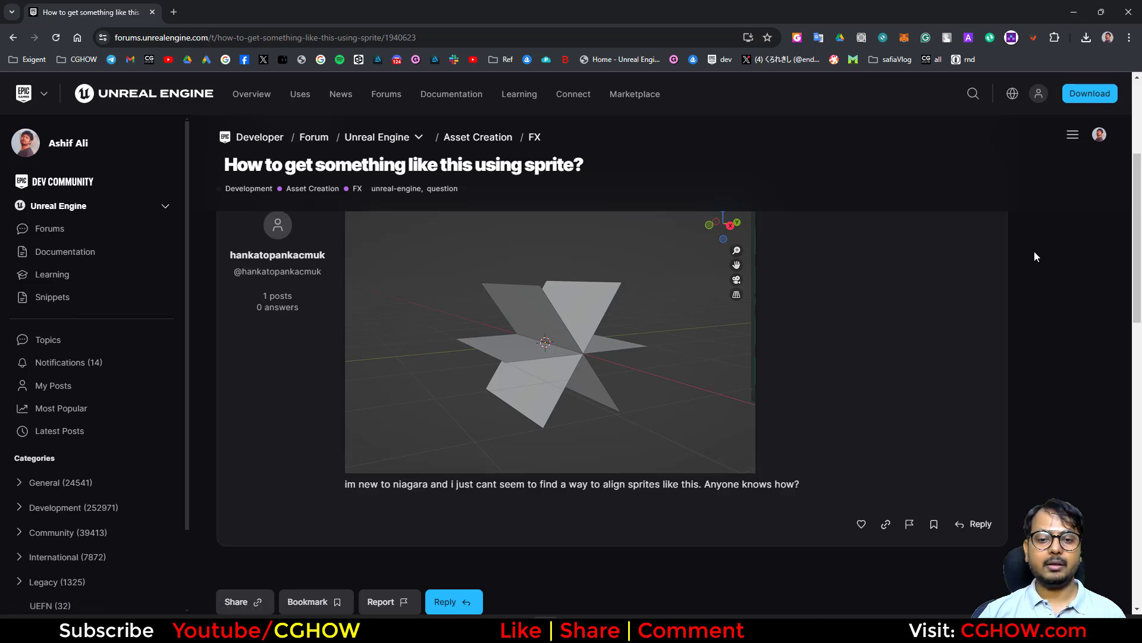
left_click(1074, 9)
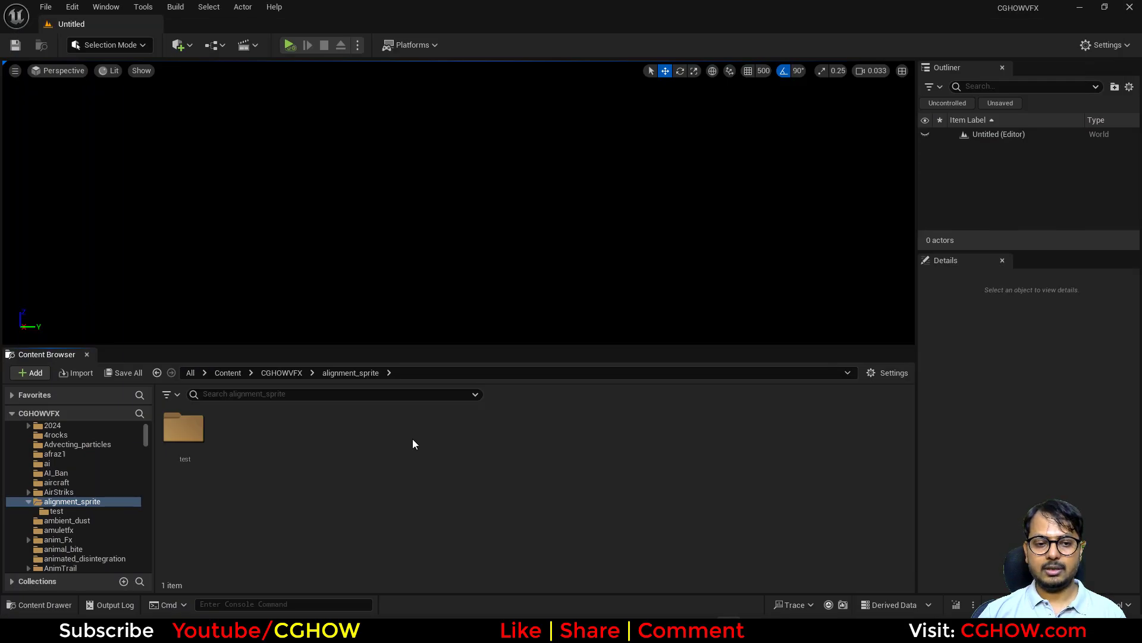
Create a Niagara system in the alignment_sprite folder based on the Fountain emitter template
right_click(412, 440)
left_click(516, 321)
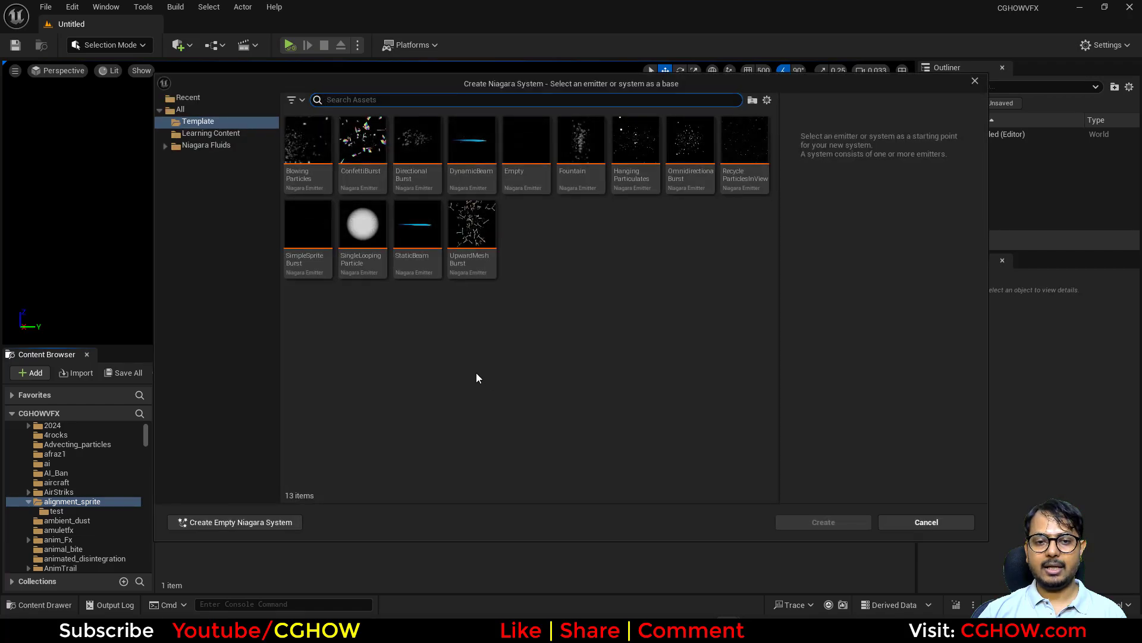
left_click(570, 142)
left_click(824, 521)
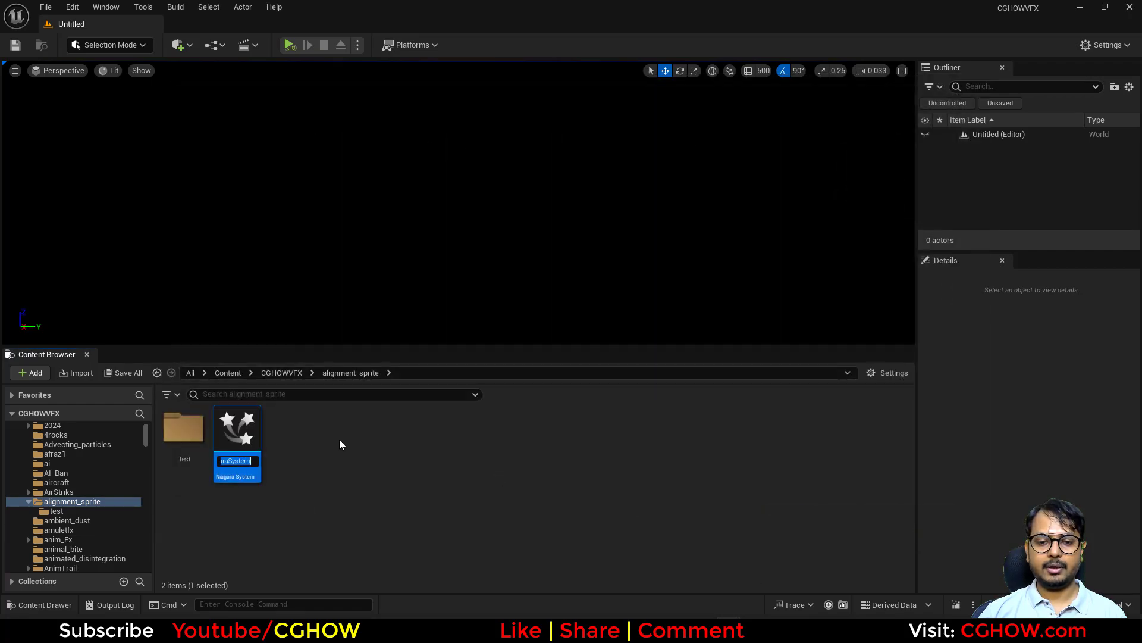
Name the new Niagara system FX_Alighnment and open it for editing
type("FX")
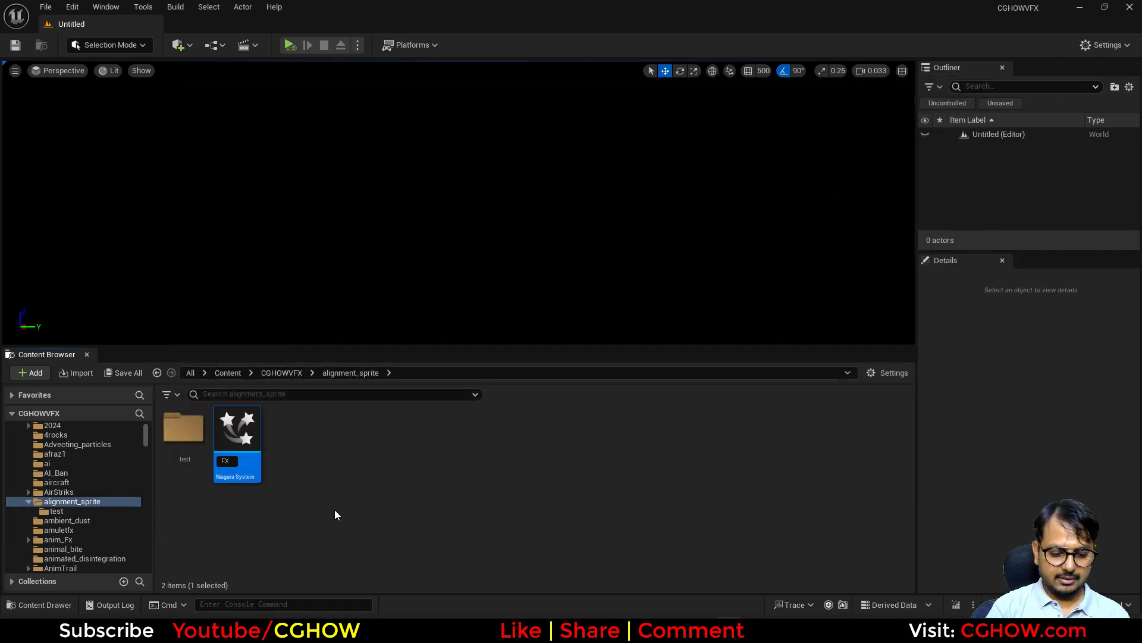
type("_Alighn")
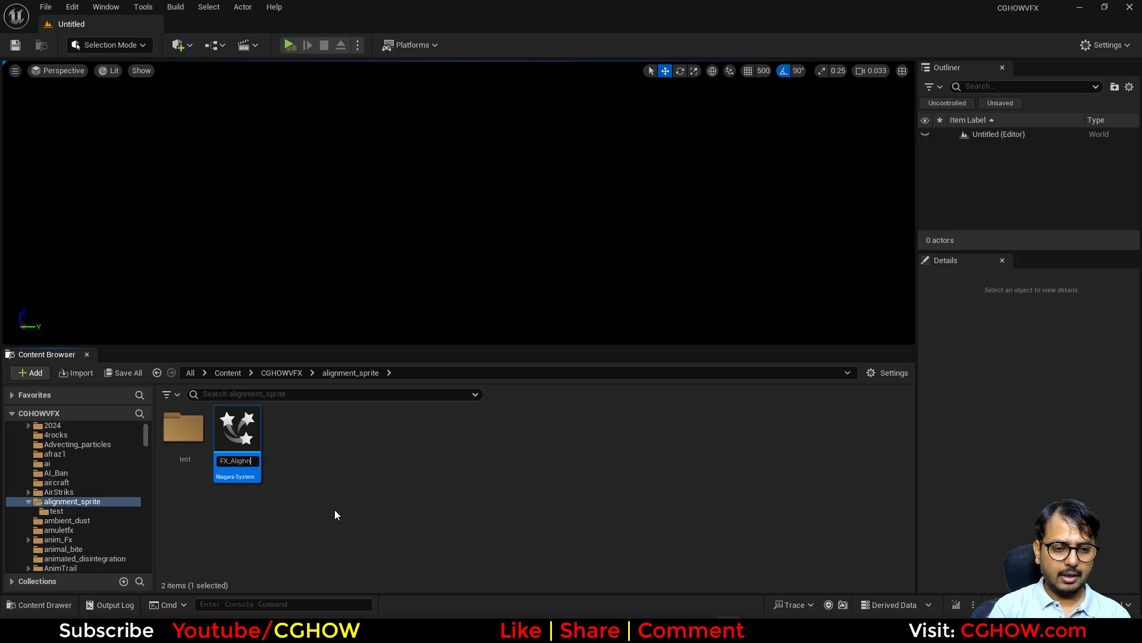
key("BackSpace")
key("BackSpace")
type("nment")
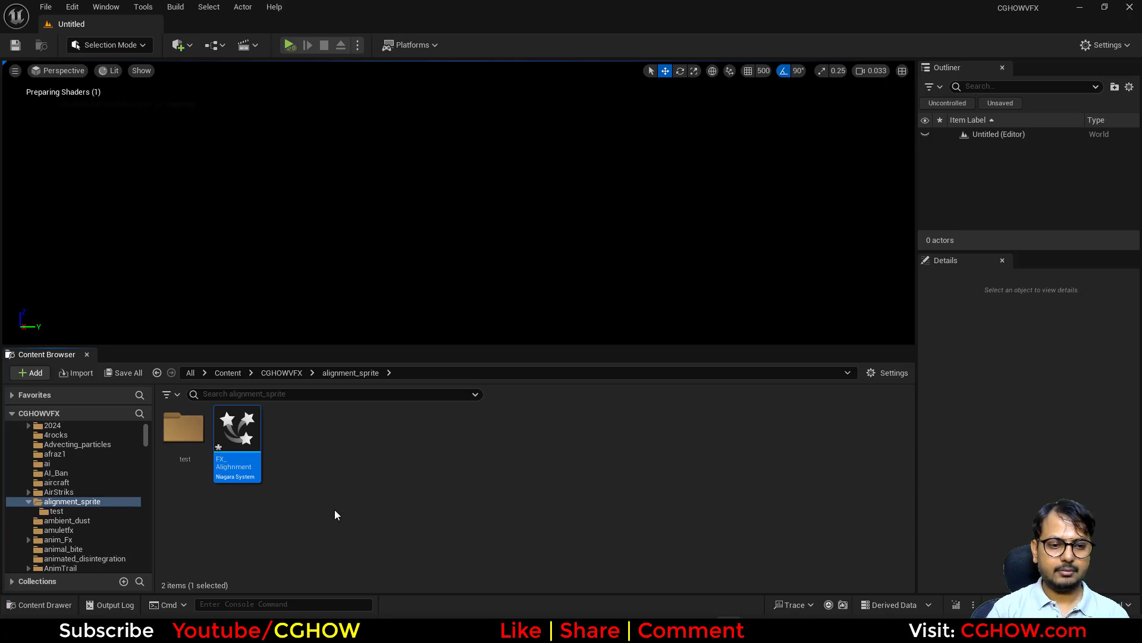
key("Return")
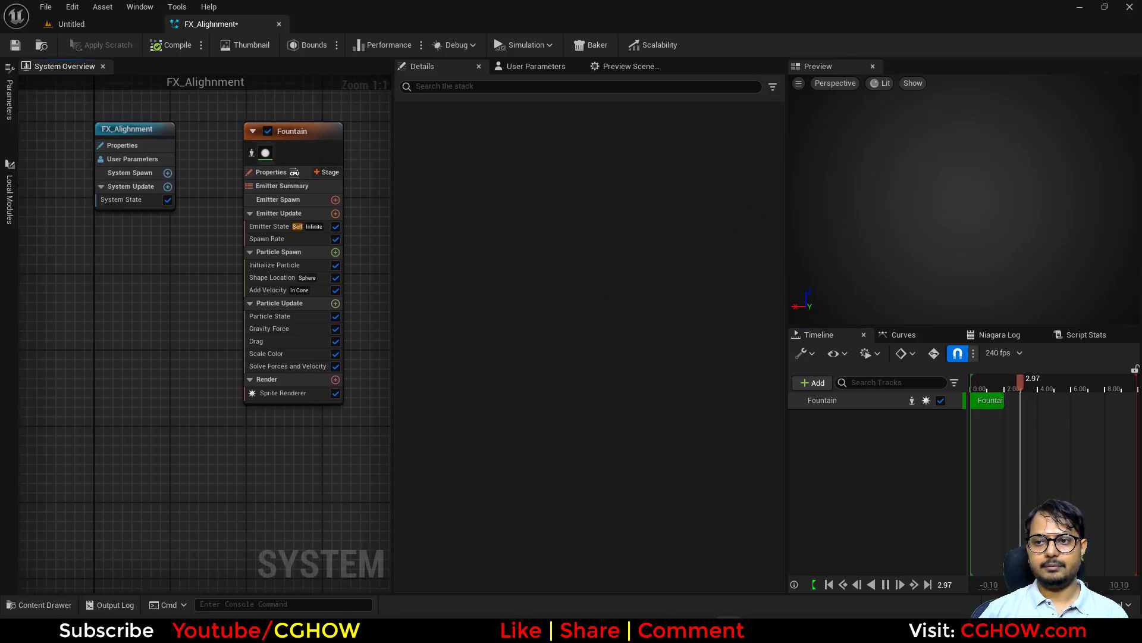
Delete the existing Fountain emitter from the system and add a fresh one from the Fountain template
left_click(235, 192)
key("Delete")
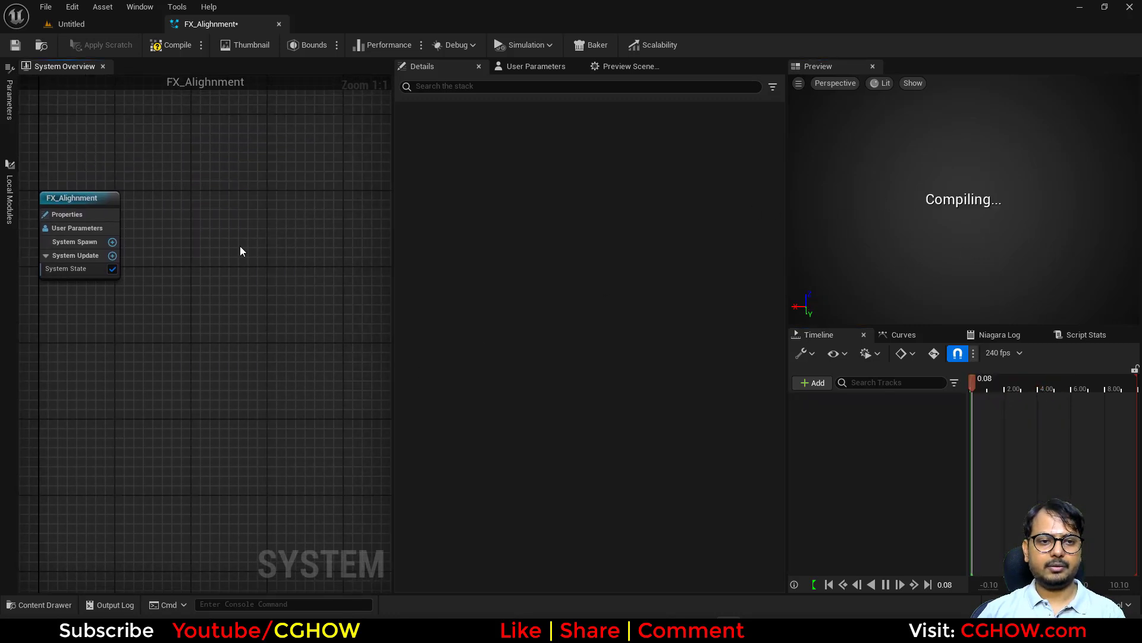
right_click(218, 163)
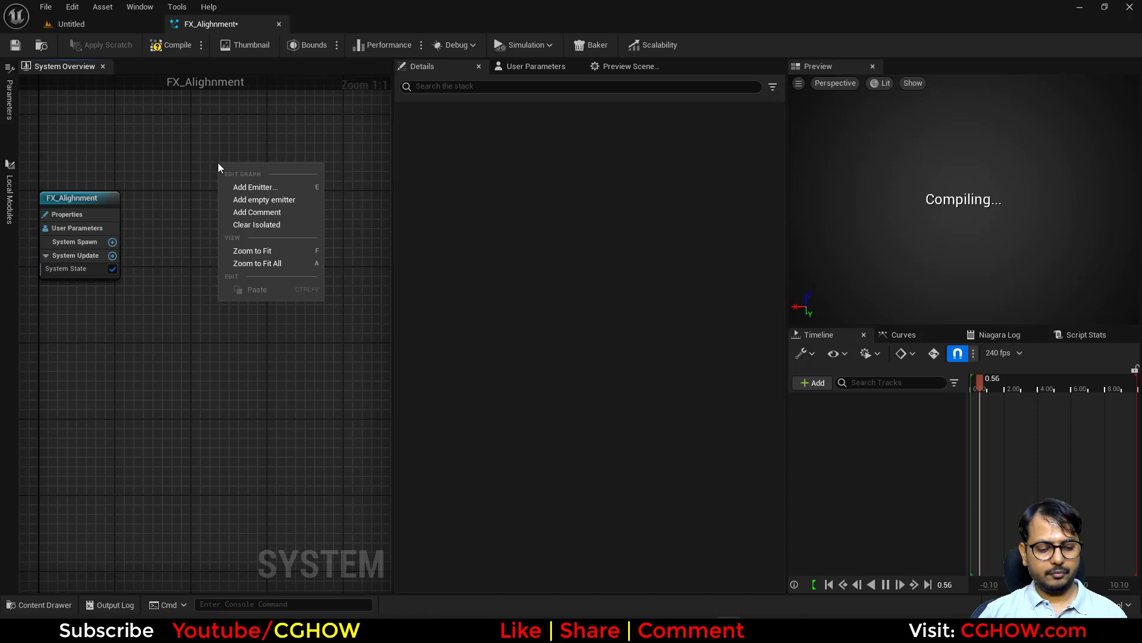
left_click(256, 188)
type("foun")
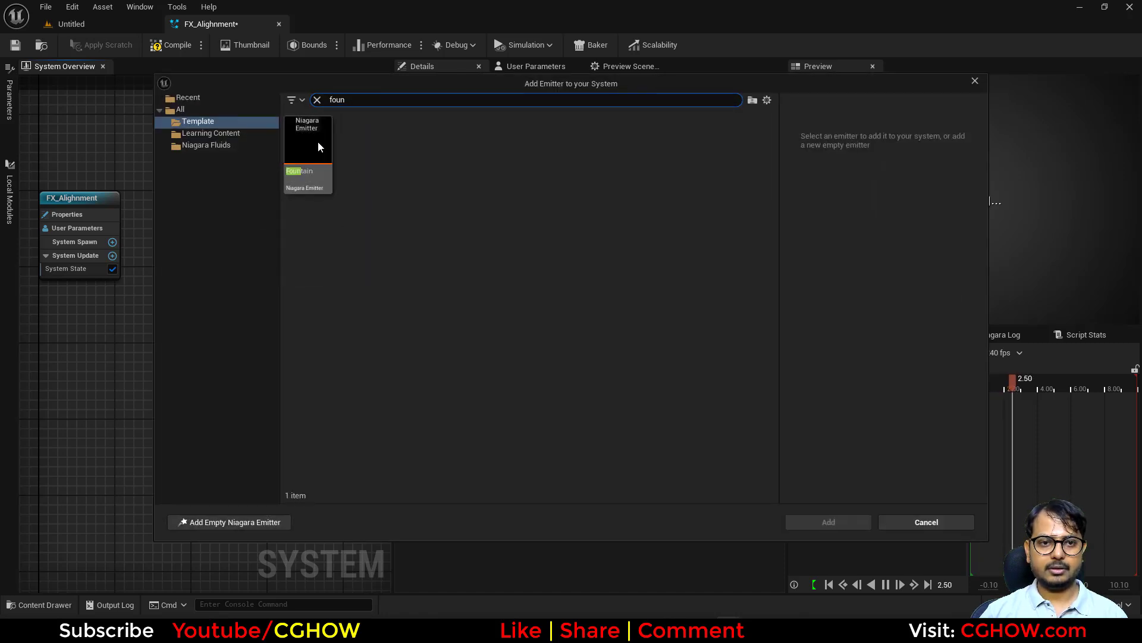
left_click(317, 141)
double_click(331, 186)
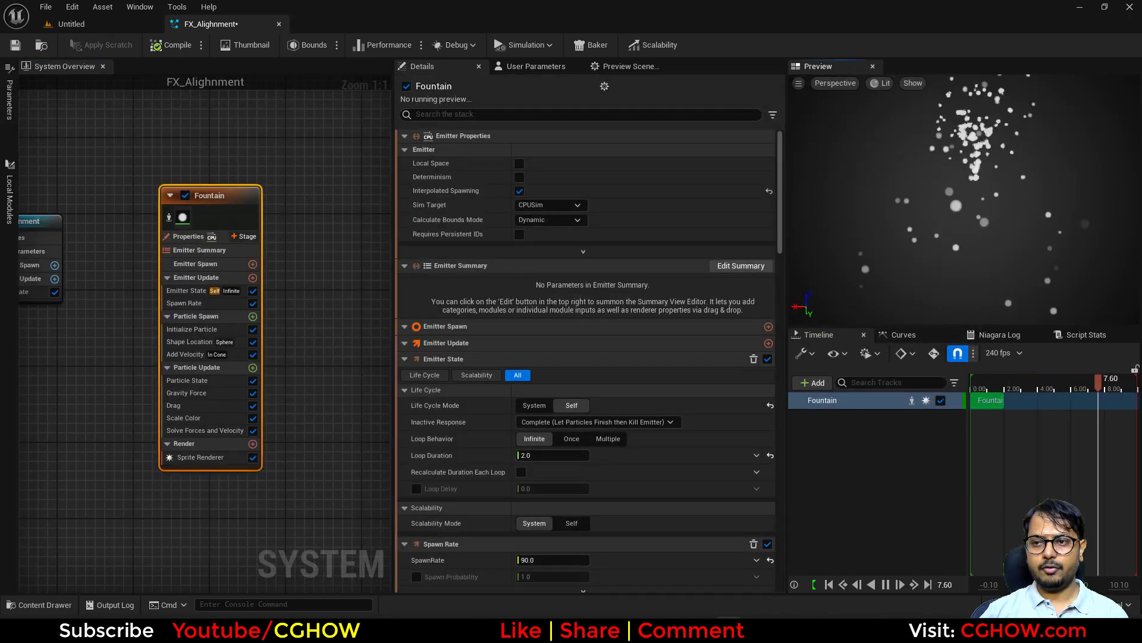
Check the crossed sprite arrangement in the forum post's image in the web browser again
left_click(546, 630)
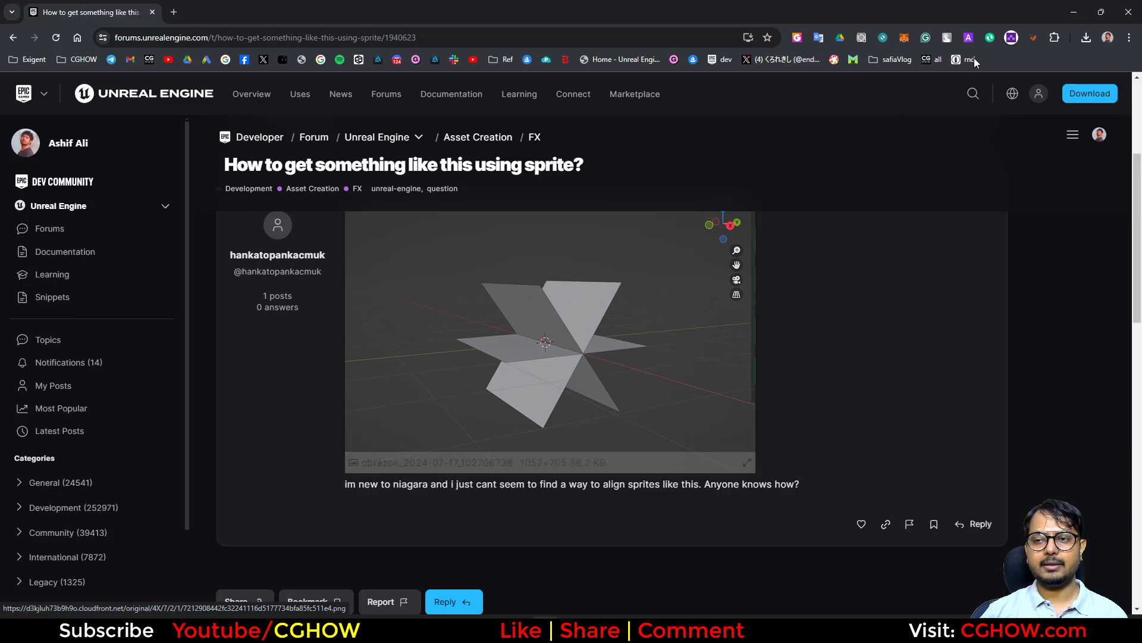
key("alt+Tab")
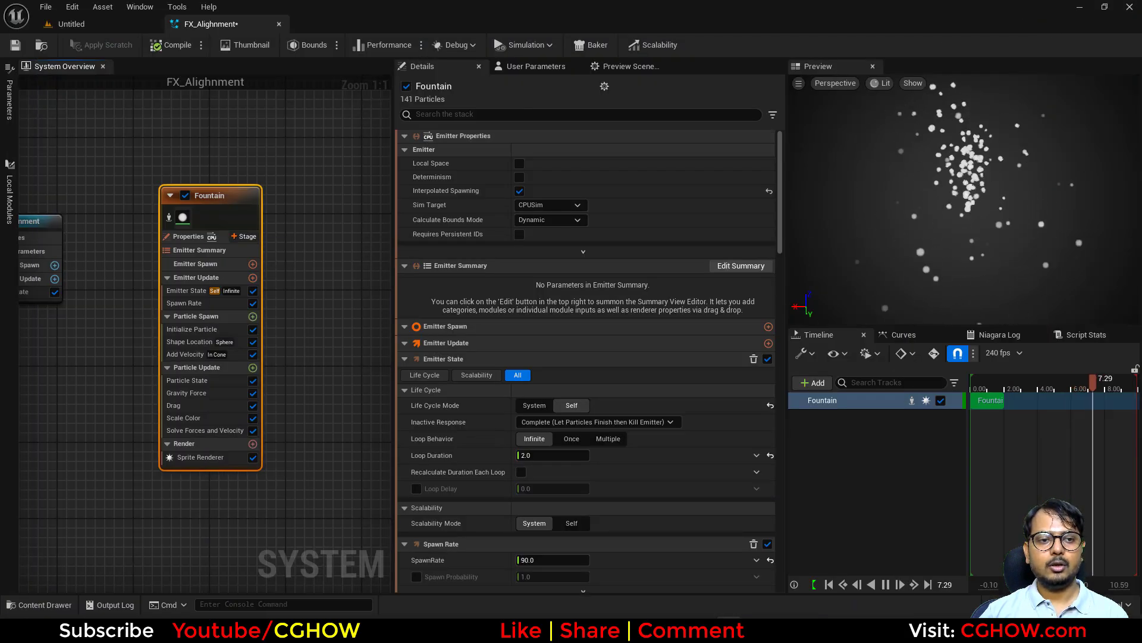
Remove the Scale Color, Drag, Gravity Force, Add Velocity, Shape Location and Spawn Rate modules from the Fountain emitter
right_click_drag(205, 189, 254, 176)
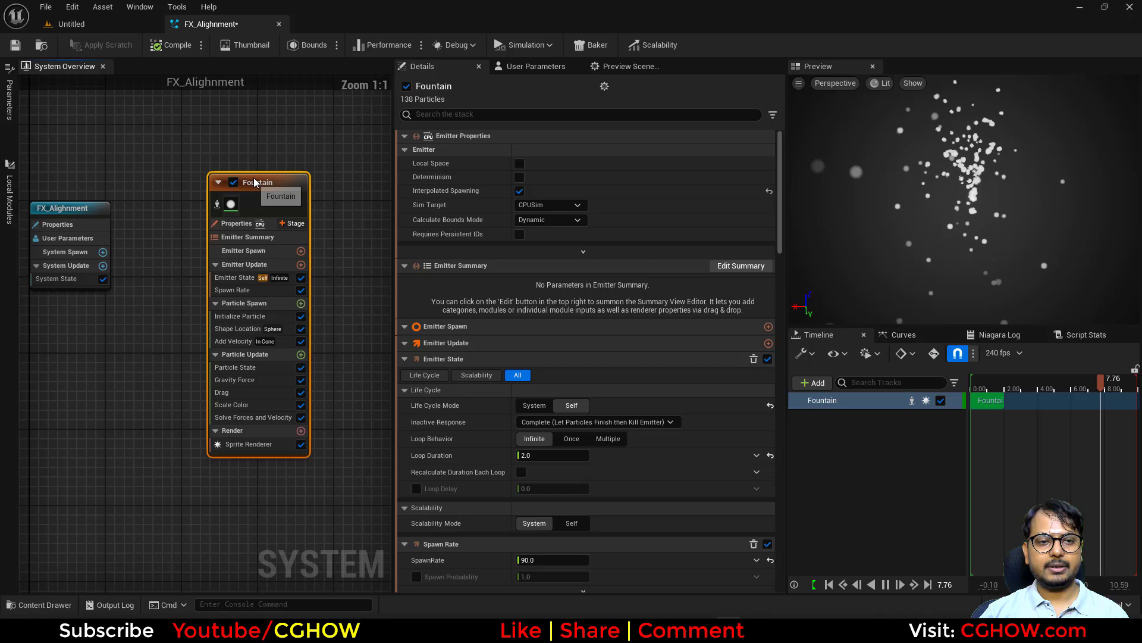
left_click(244, 404)
key("Delete")
key("Delete")
key("Delete")
left_click(238, 341)
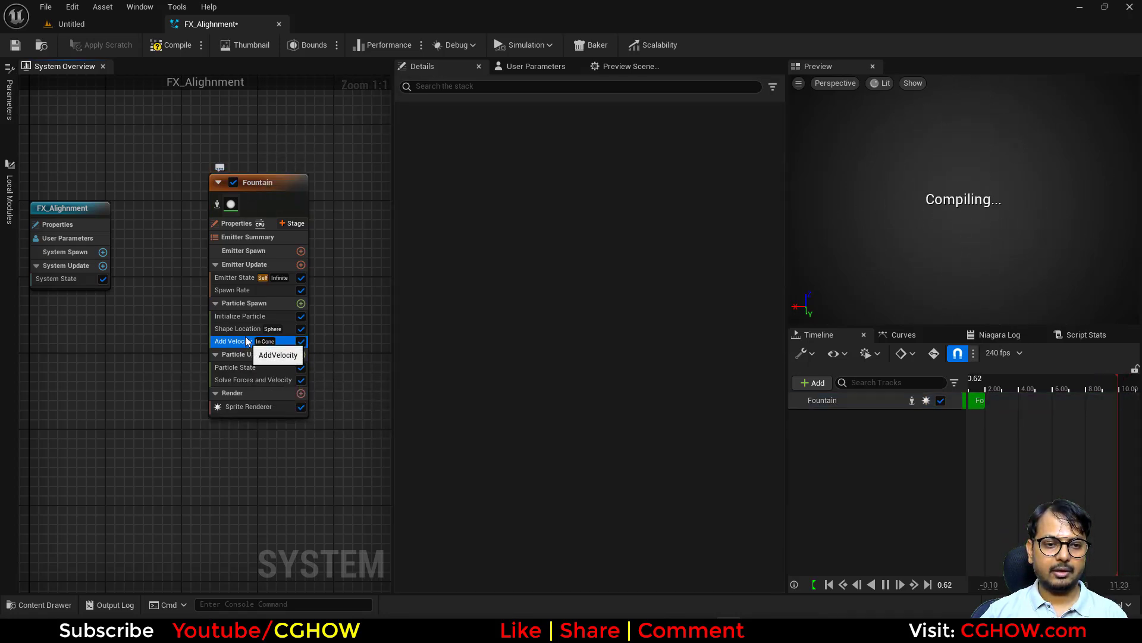
key("Delete")
left_click(238, 329)
key("Delete")
left_click(242, 290)
key("Delete")
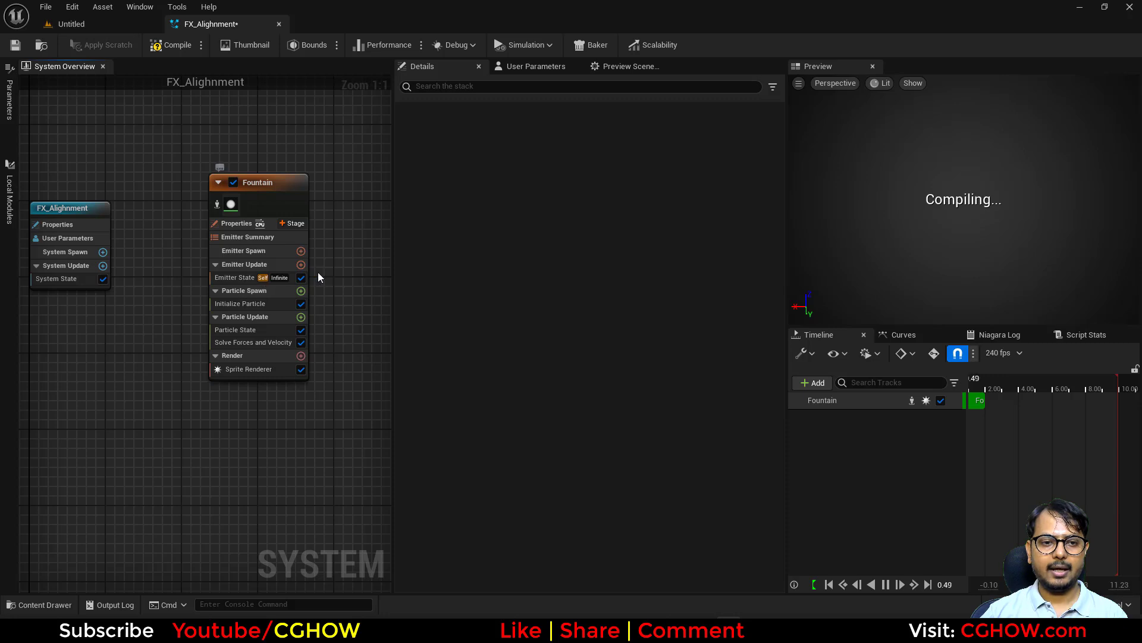
Add a Spawn Burst Instantaneous module to Emitter Update and set the emitter's loop behavior to Once
left_click(301, 264)
left_click(123, 377)
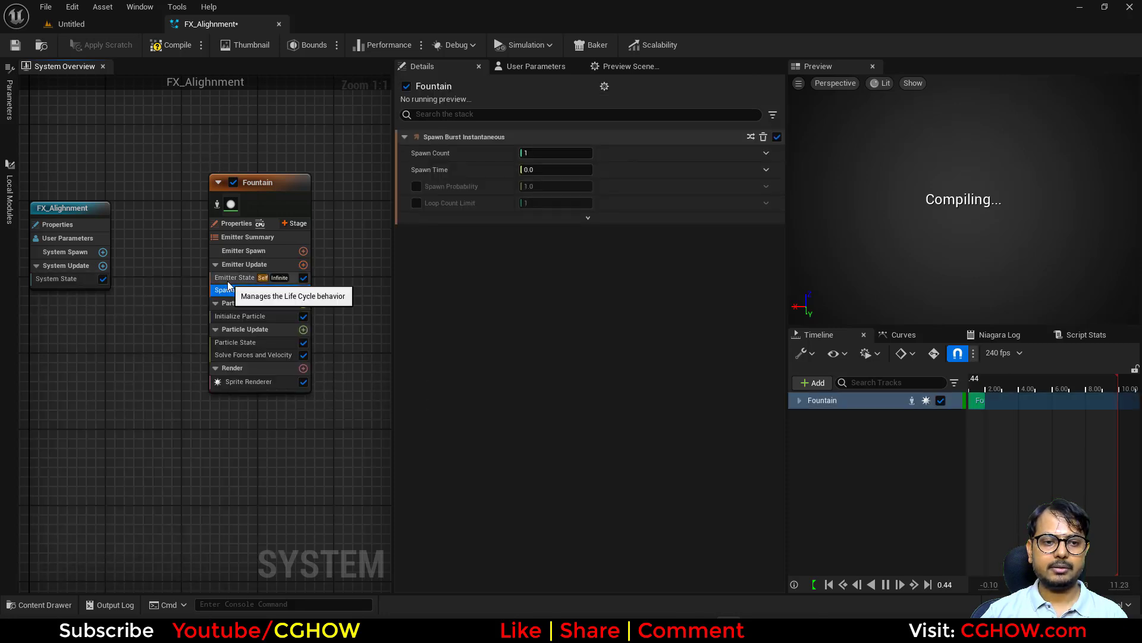
left_click(228, 279)
left_click(559, 216)
Turn off killing particles when their lifetime has elapsed and clear the Sprite Renderer's material to None
left_click(235, 342)
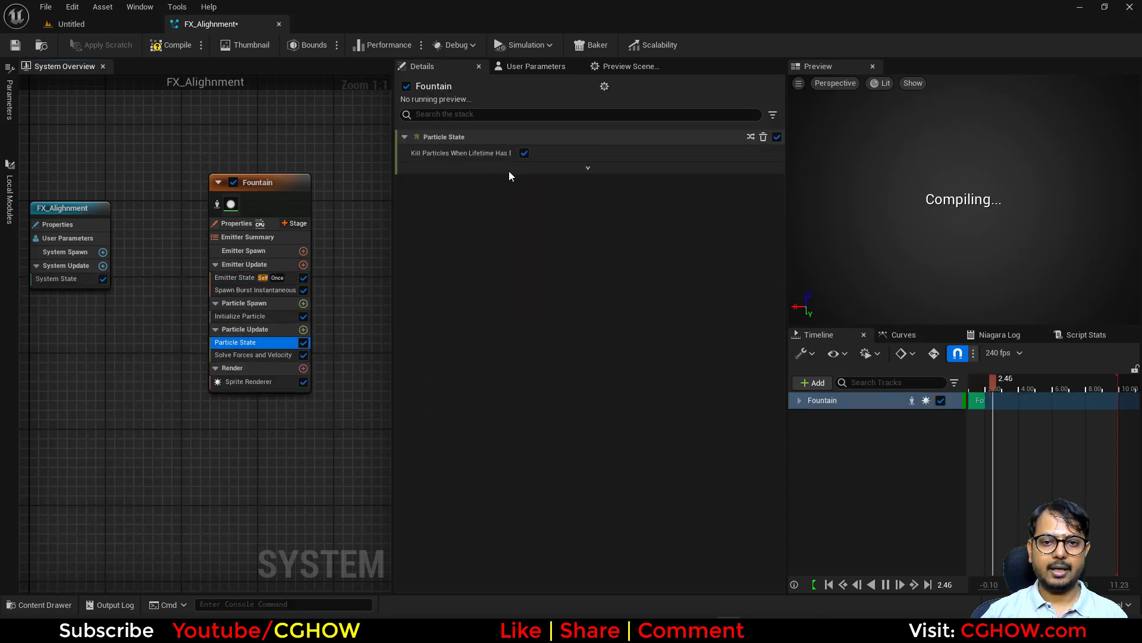
left_click(525, 153)
left_click(280, 288)
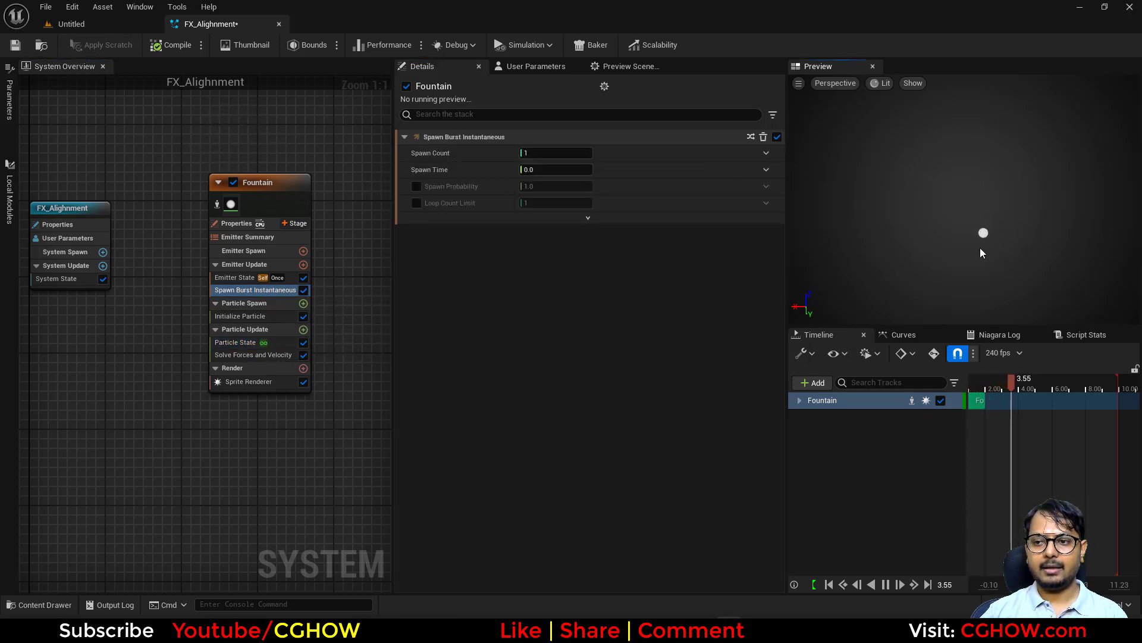
left_click(265, 382)
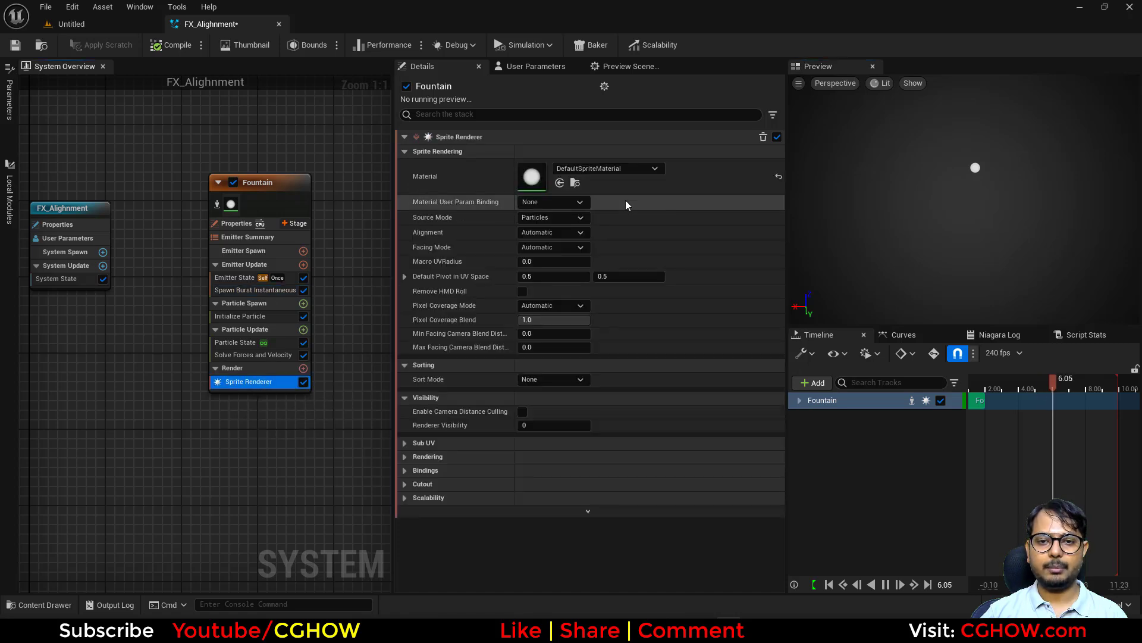
left_click(776, 177)
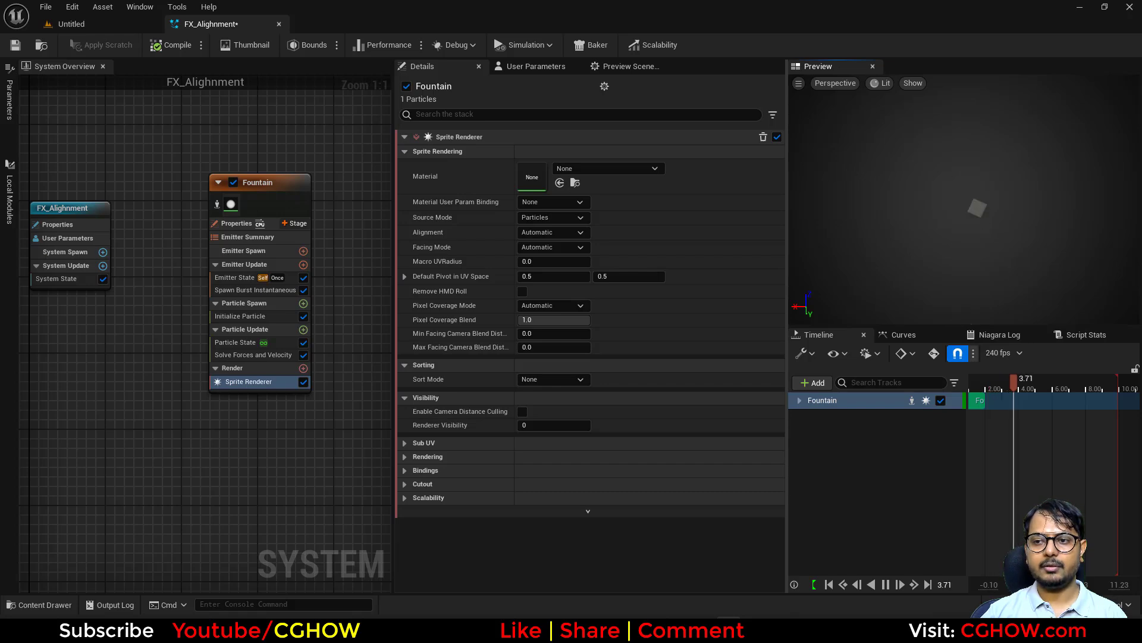
Create a material named m_color in the alignment_sprite folder and open it in the material editor
left_click(134, 27)
right_click(365, 538)
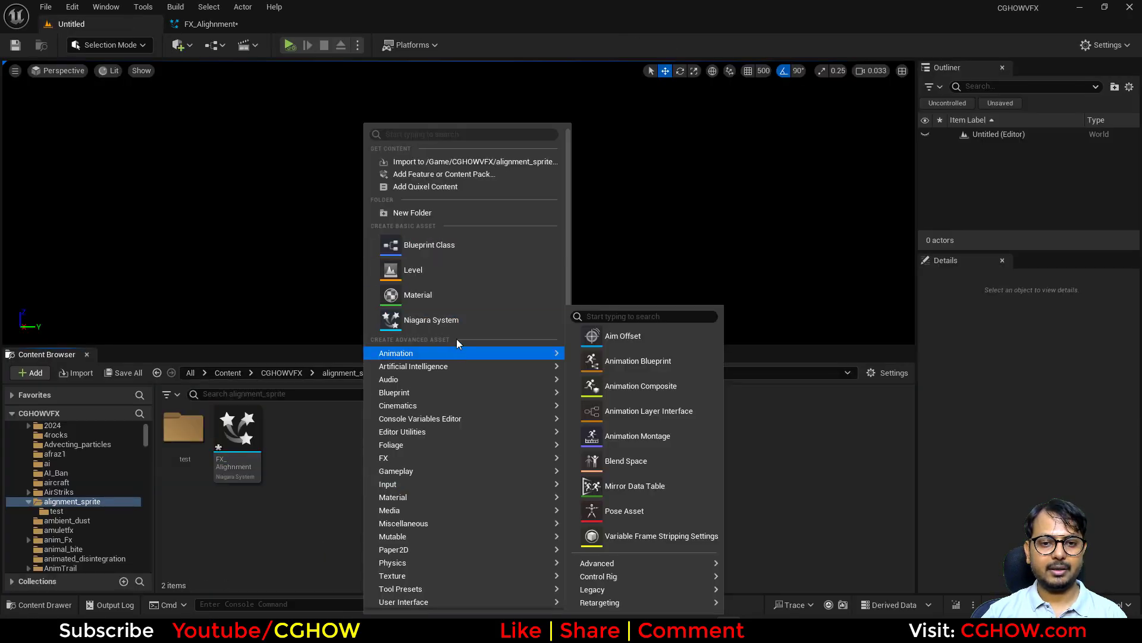
left_click(462, 301)
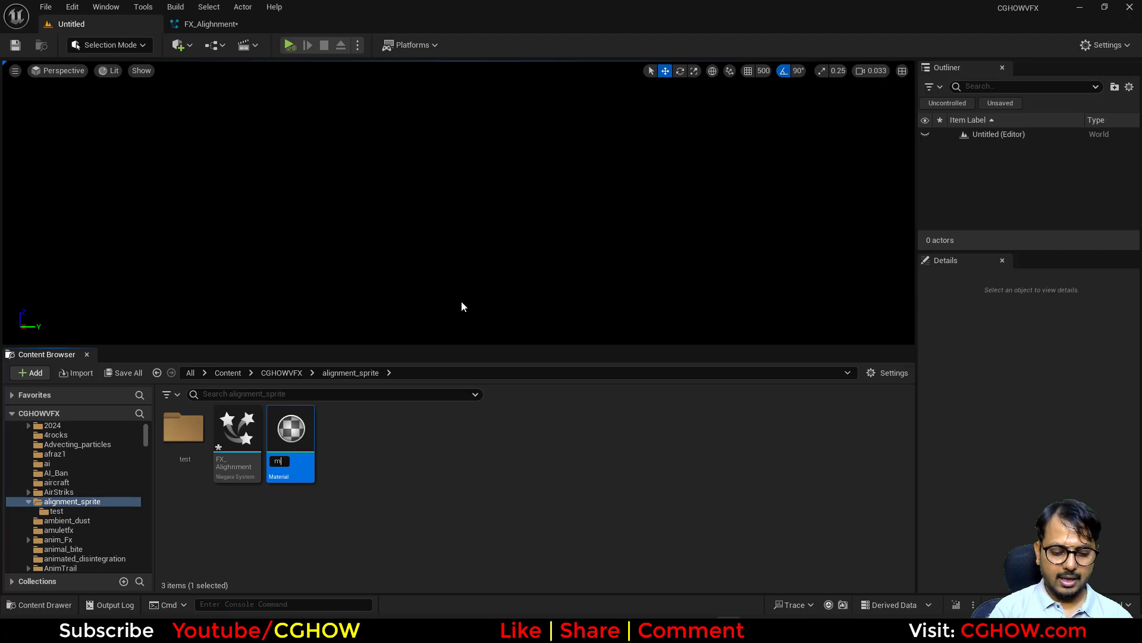
type("m_color")
key("Return")
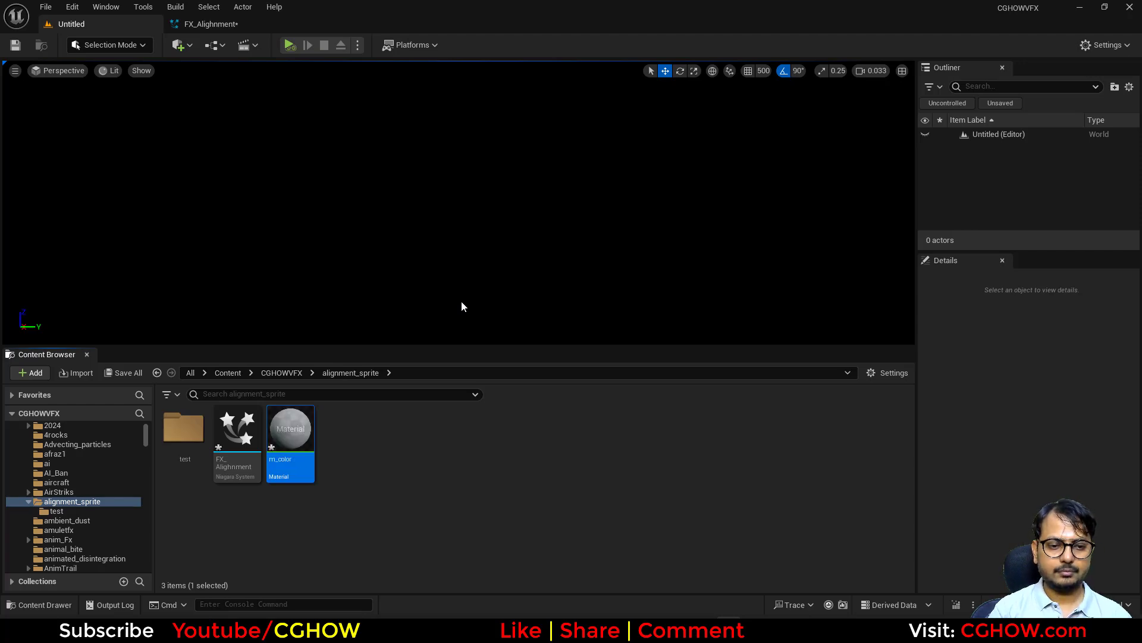
key("Return")
Add a Particle Color node, connect its RGB output to Base Color and Emissive Color, and apply the material
right_click(479, 176)
type("par")
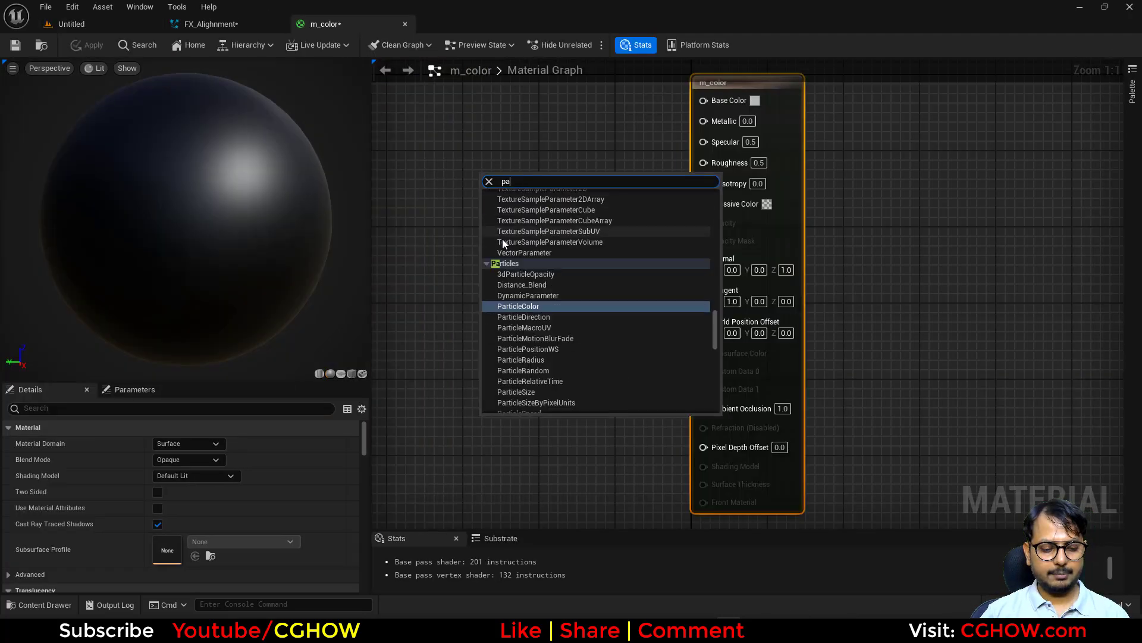
left_click(512, 311)
left_click_drag(544, 206, 703, 100)
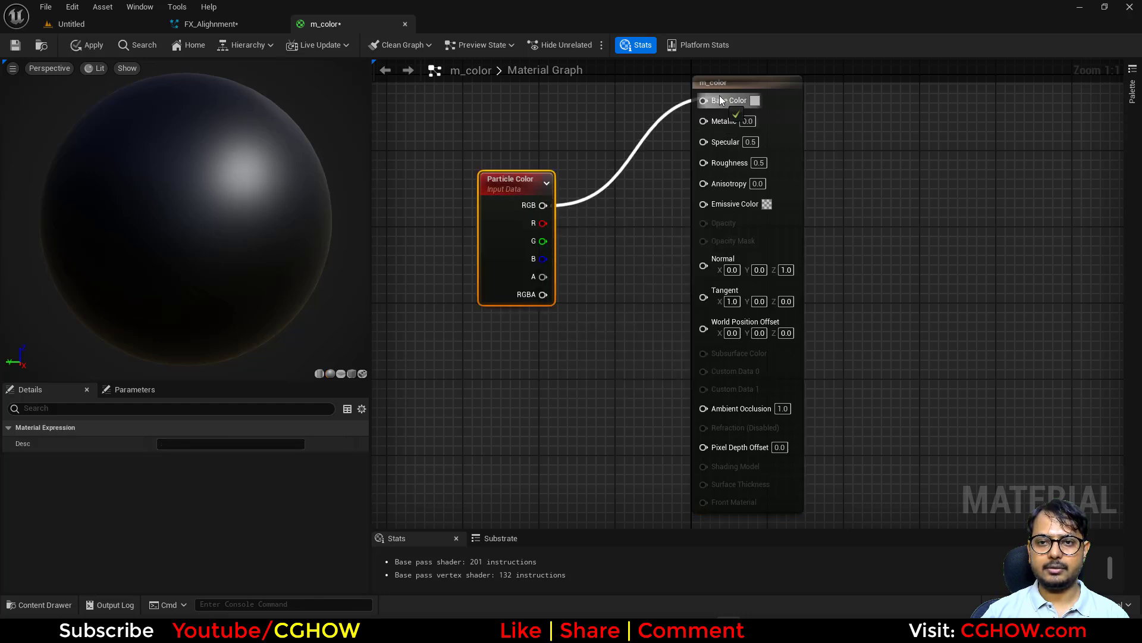
left_click_drag(544, 205, 704, 200)
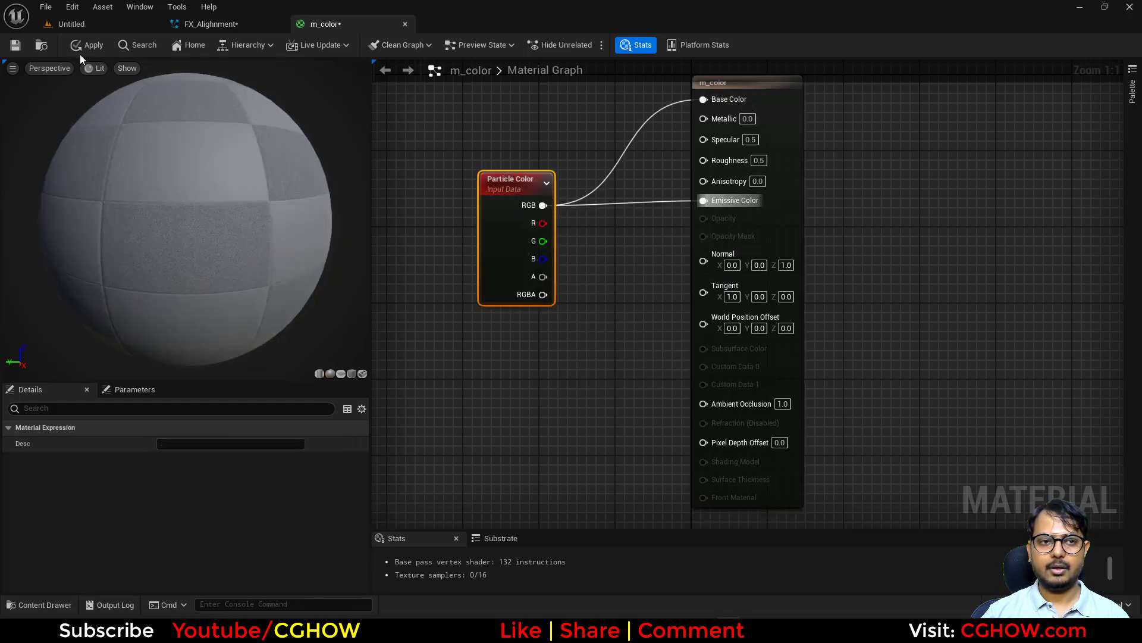
left_click(89, 44)
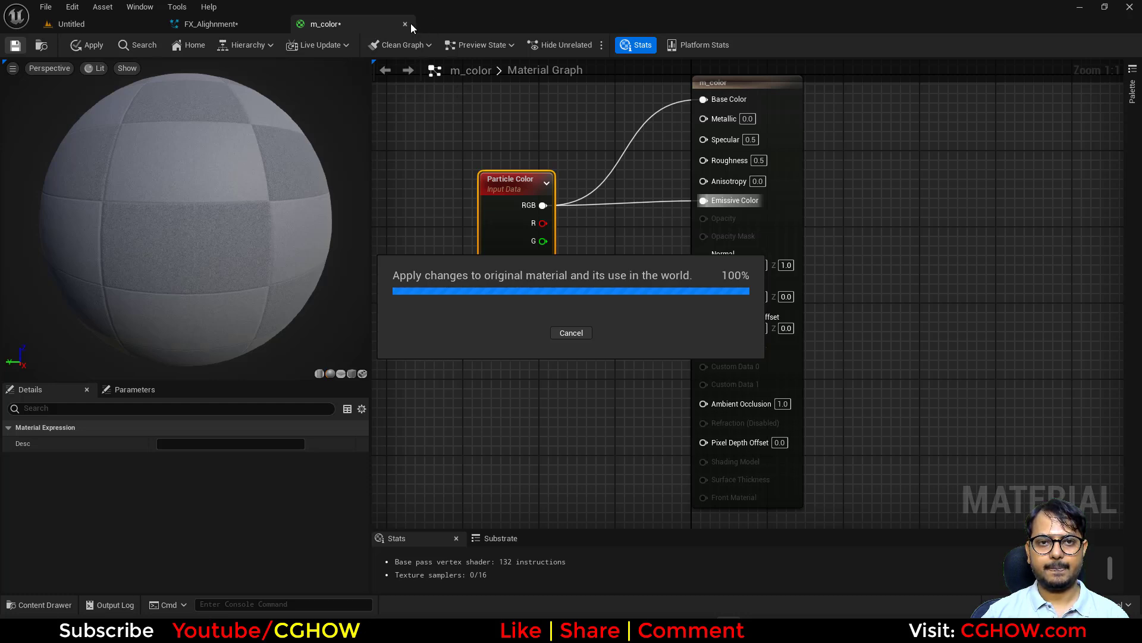
Make the m_color material two-sided, save it, and close its material editor
left_click(773, 123)
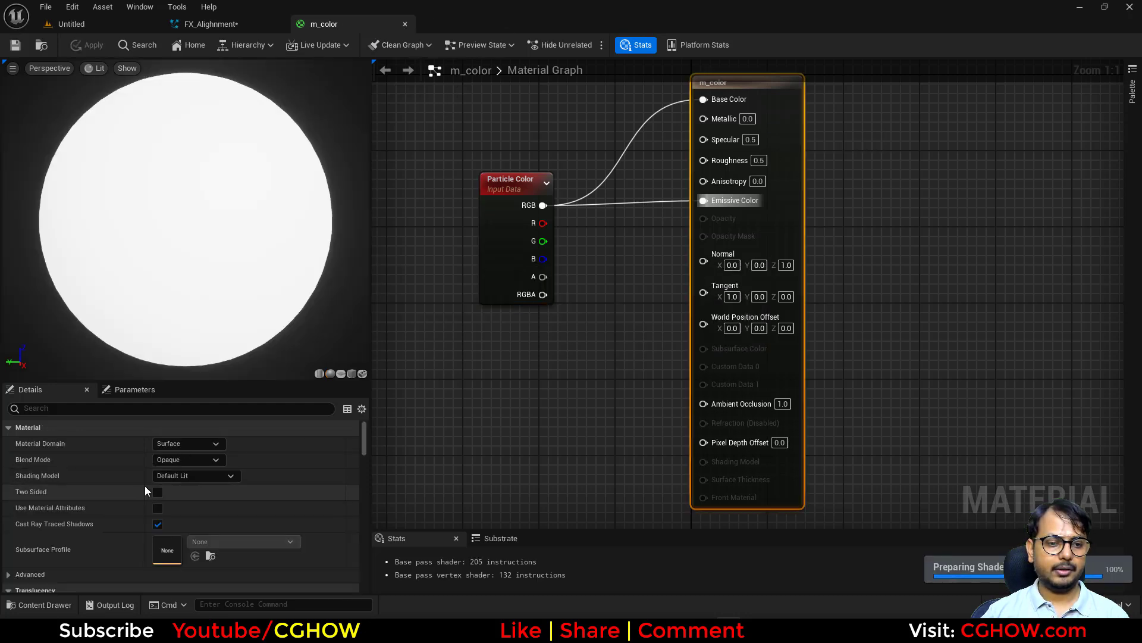
left_click(158, 492)
left_click(16, 44)
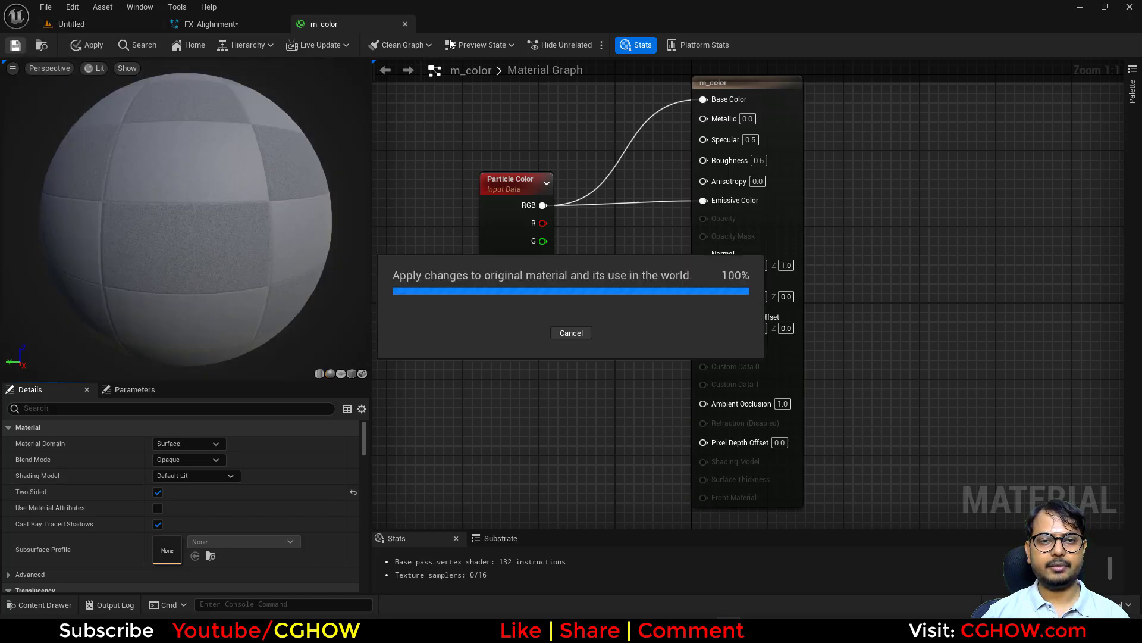
left_click(405, 24)
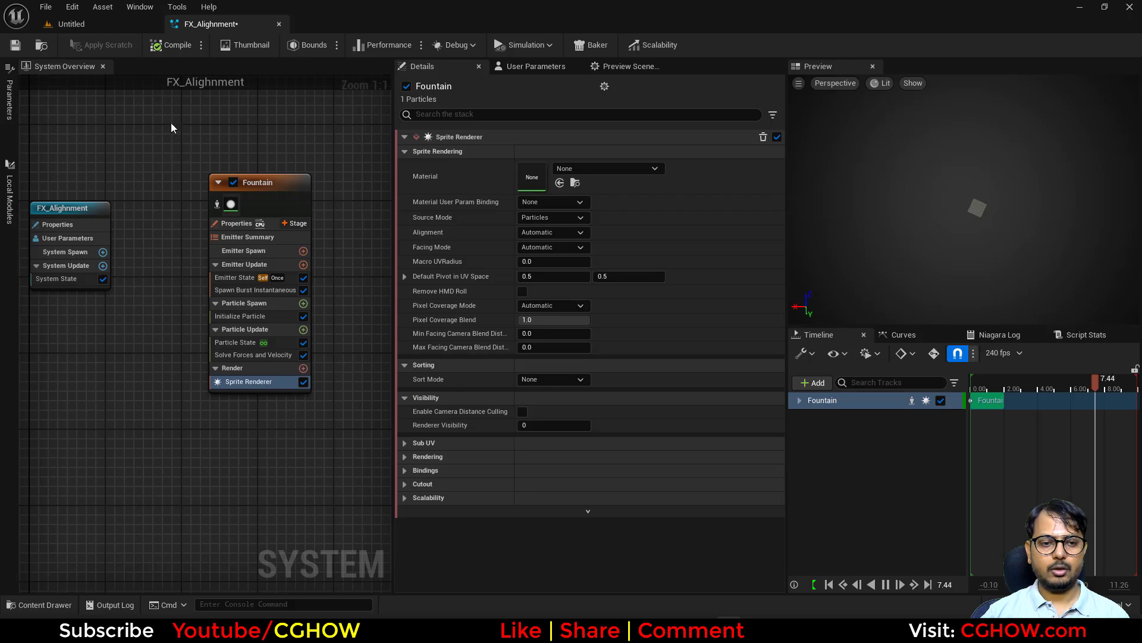
Assign the m_color material from the content folder to the Fountain emitter's Sprite Renderer
left_click(72, 24)
left_click(212, 24)
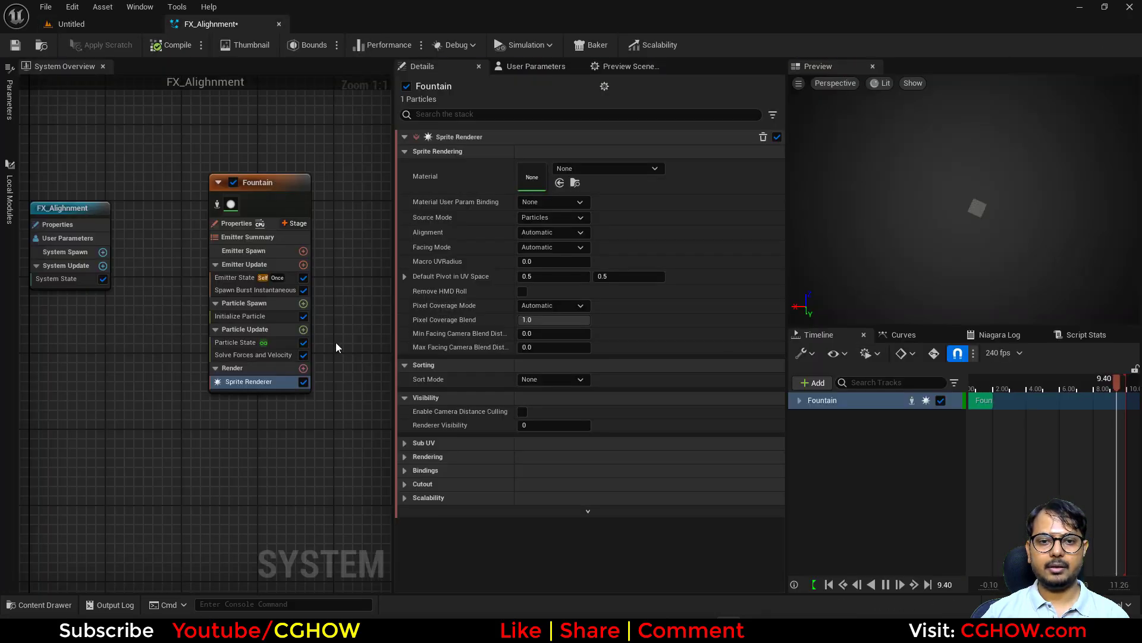
left_click(560, 183)
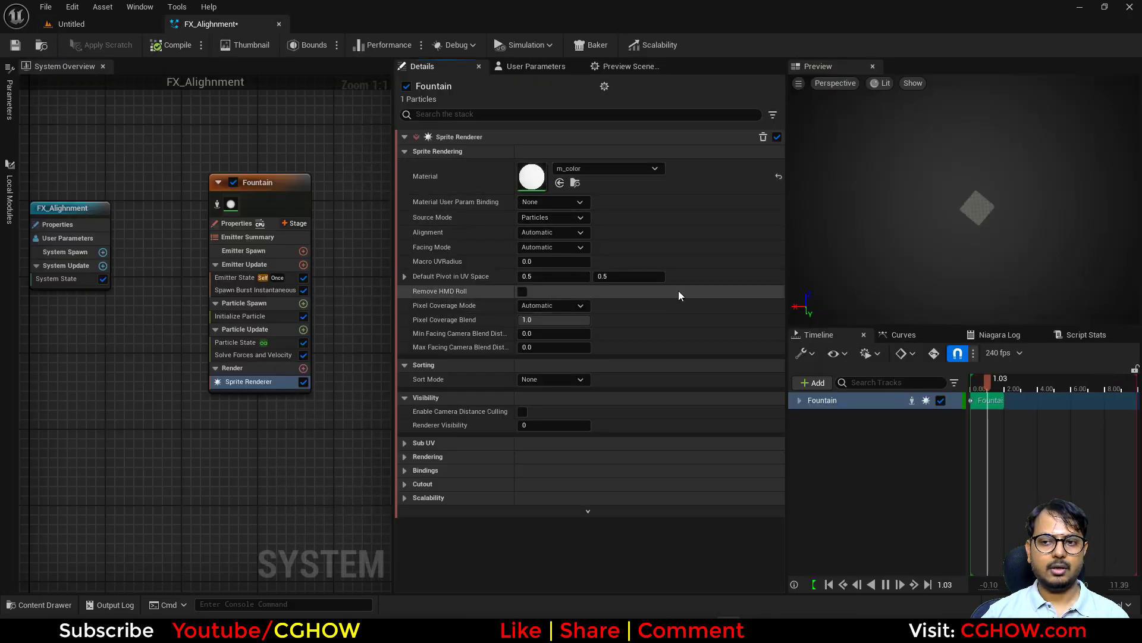
In Initialize Particle, set the particle color to Red 0.1, Green 0 and Blue 0
left_click(239, 316)
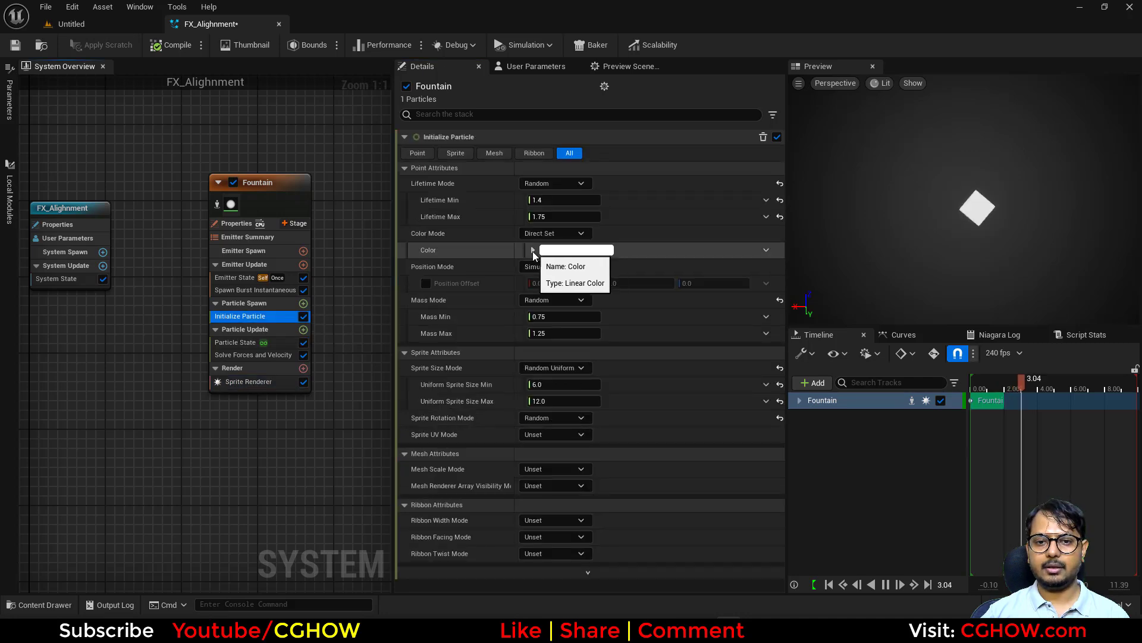
left_click(533, 251)
left_click(576, 276)
type("0")
left_click(583, 290)
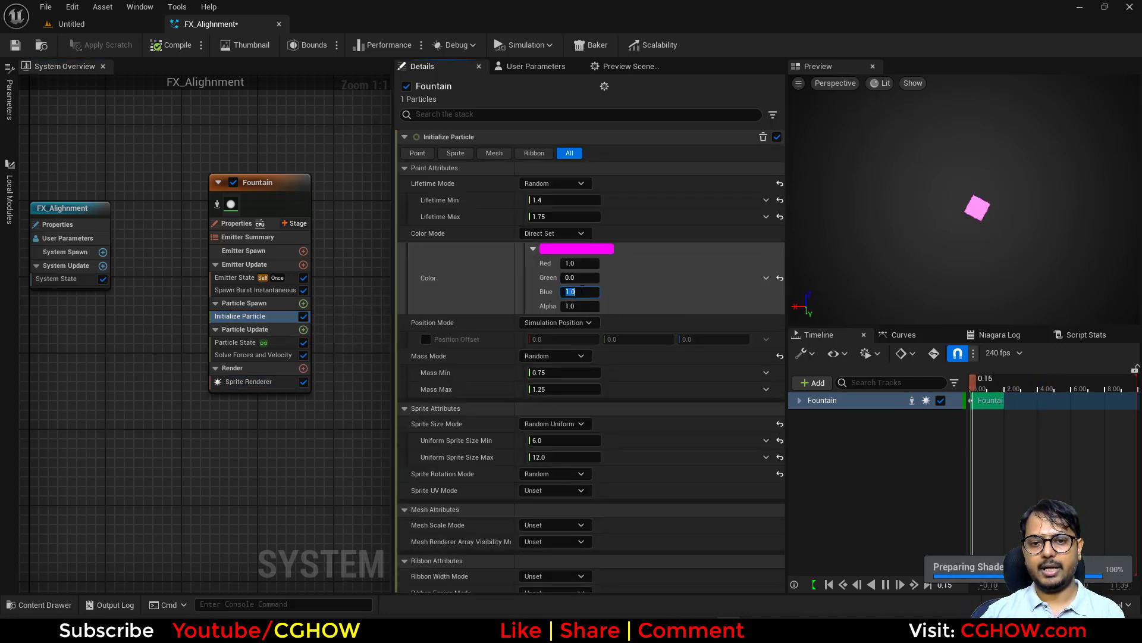
type("0")
key("Return")
left_click(583, 263)
type("0.2")
key("Return")
type("0.1")
key("Return")
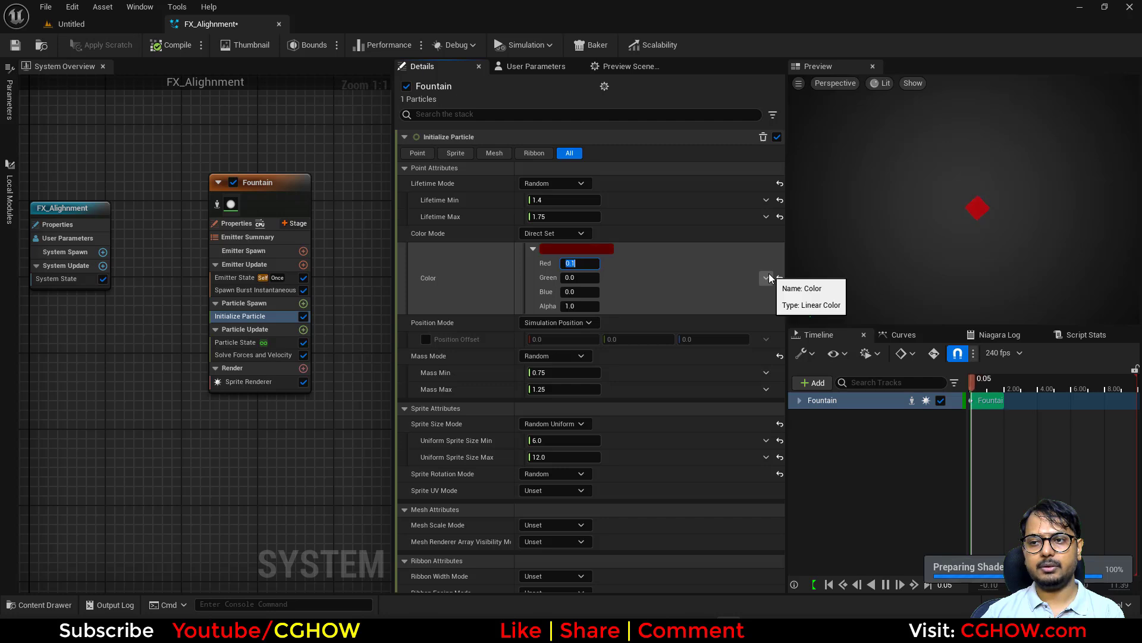
left_click(910, 244)
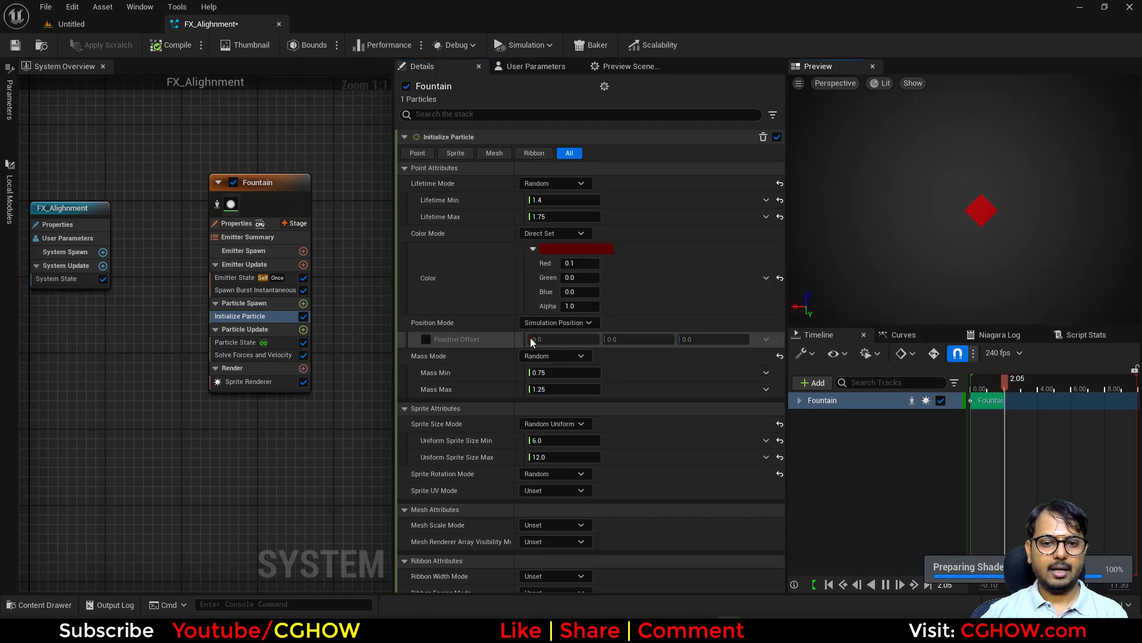
Set Mass Mode to Unset / (Mass of 1) and Sprite Size Mode to Uniform with a uniform sprite size of 40
left_click(556, 355)
left_click(565, 374)
left_click(553, 390)
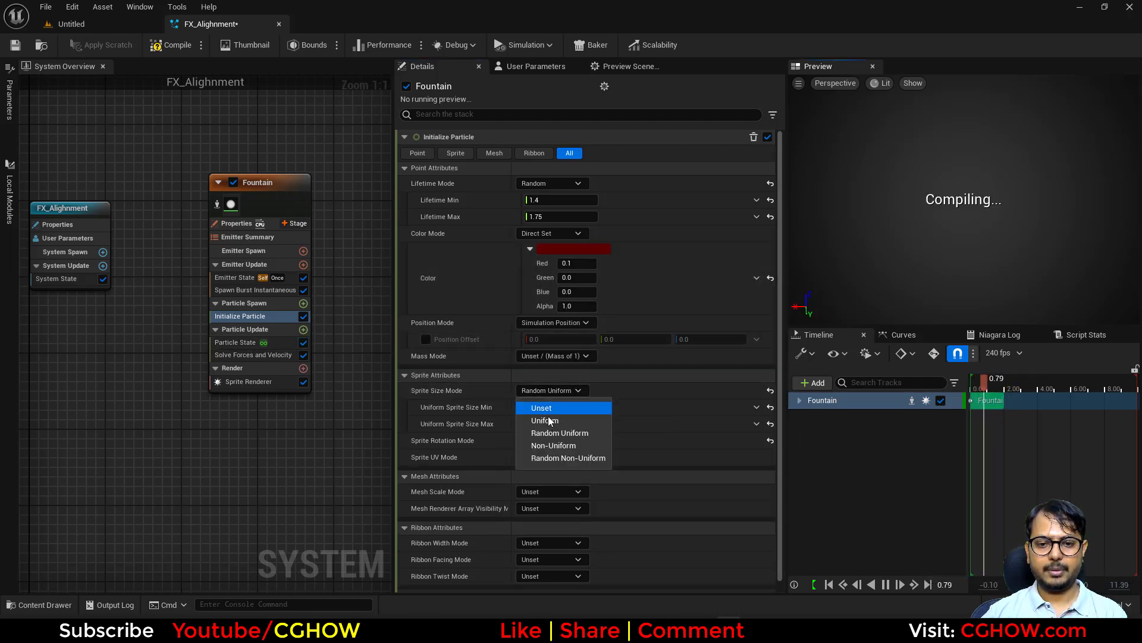
left_click(548, 411)
left_click(554, 407)
type("40")
key("Return")
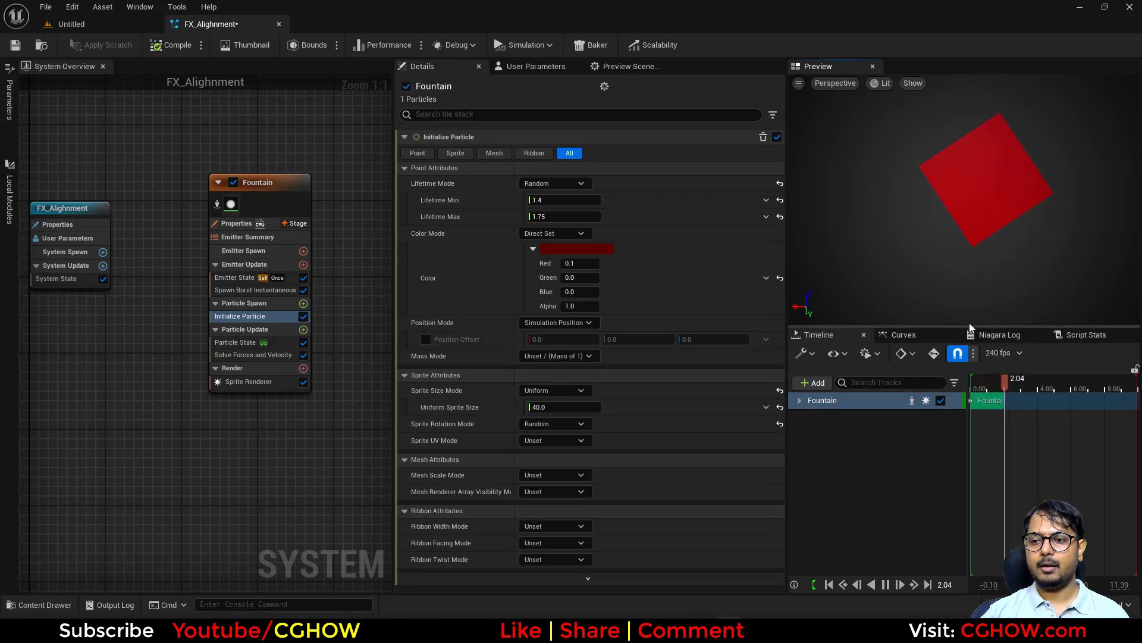
Enlarge the preview viewport downward and sideways, and narrow the system overview to give the details more room
left_click_drag(960, 328, 961, 392)
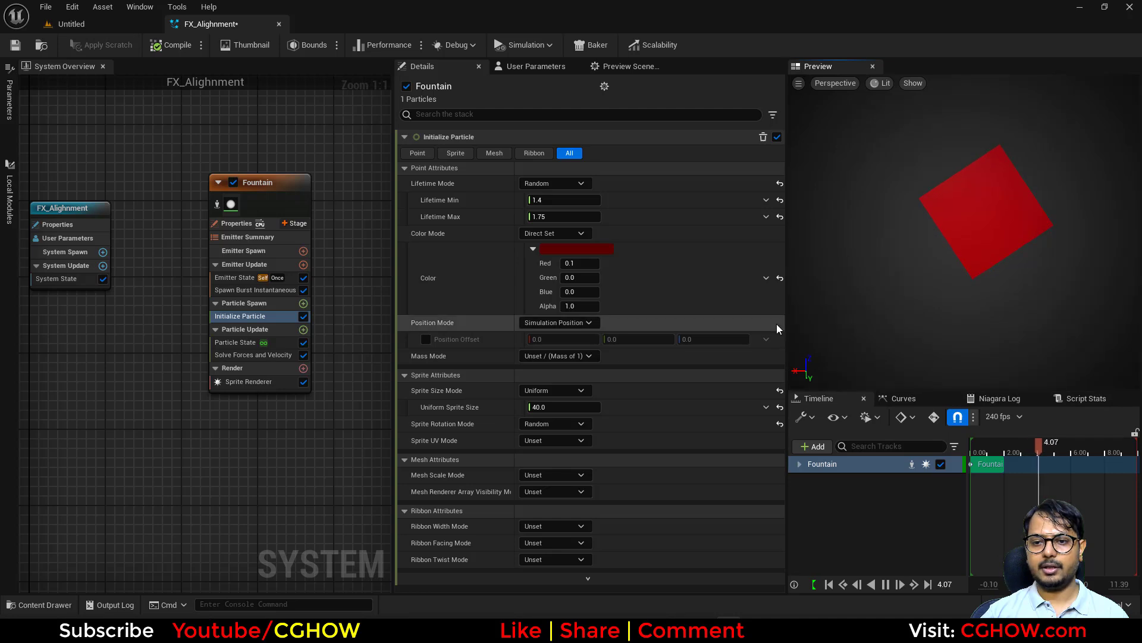
left_click_drag(786, 306, 712, 304)
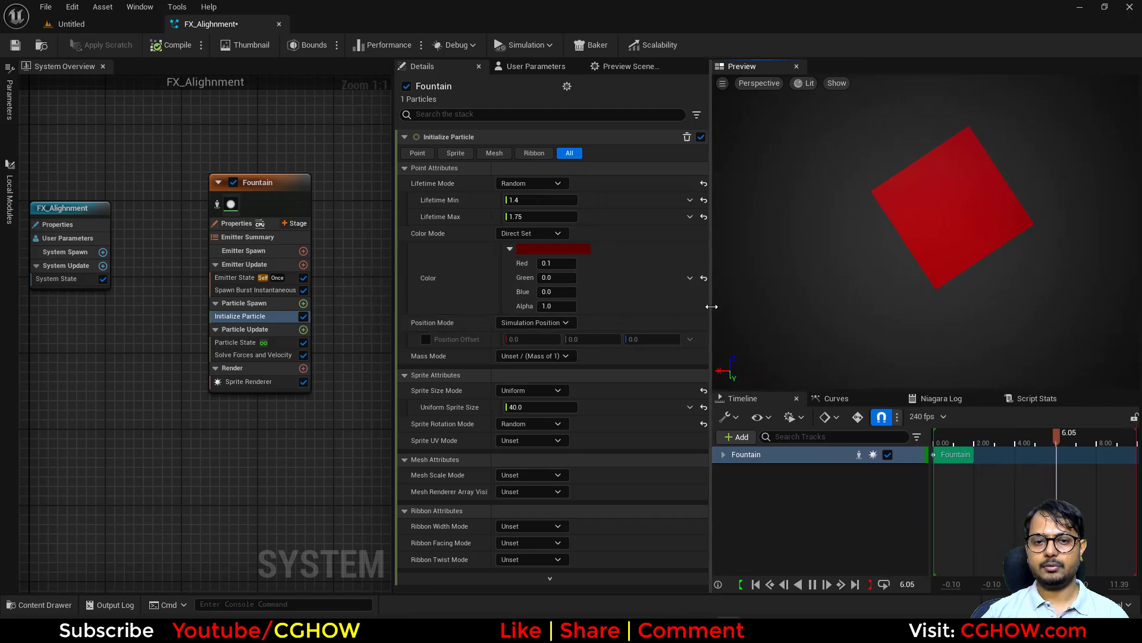
left_click_drag(393, 267, 325, 268)
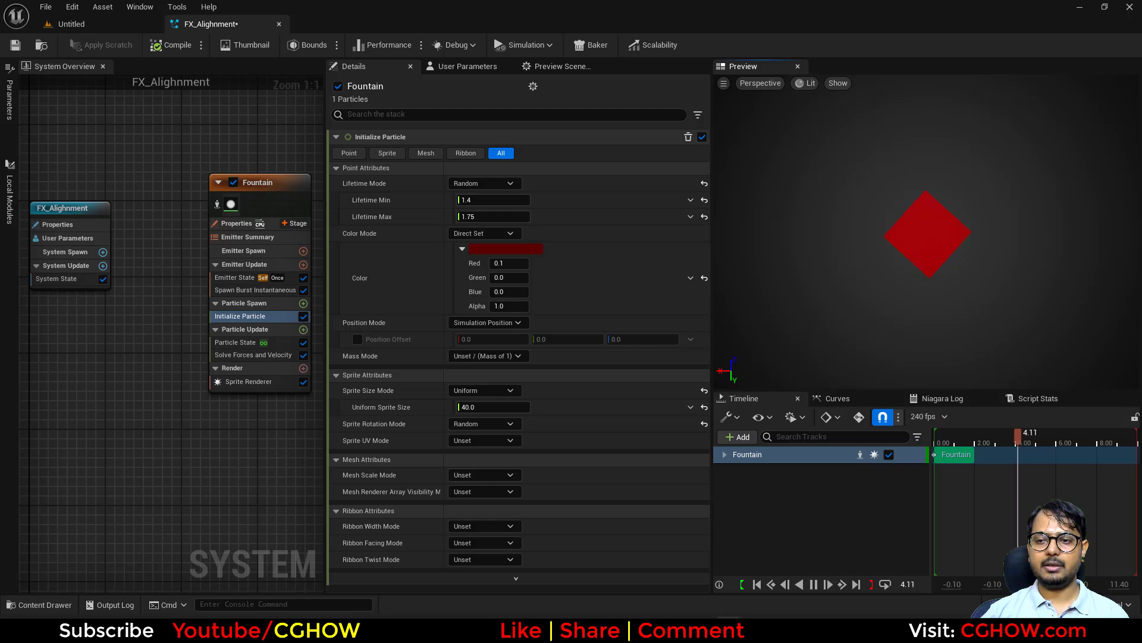
Set the Sprite Renderer's Alignment to Custom Alignment and its Facing Mode to Custom Facing Vector
right_click_drag(193, 404, 105, 414)
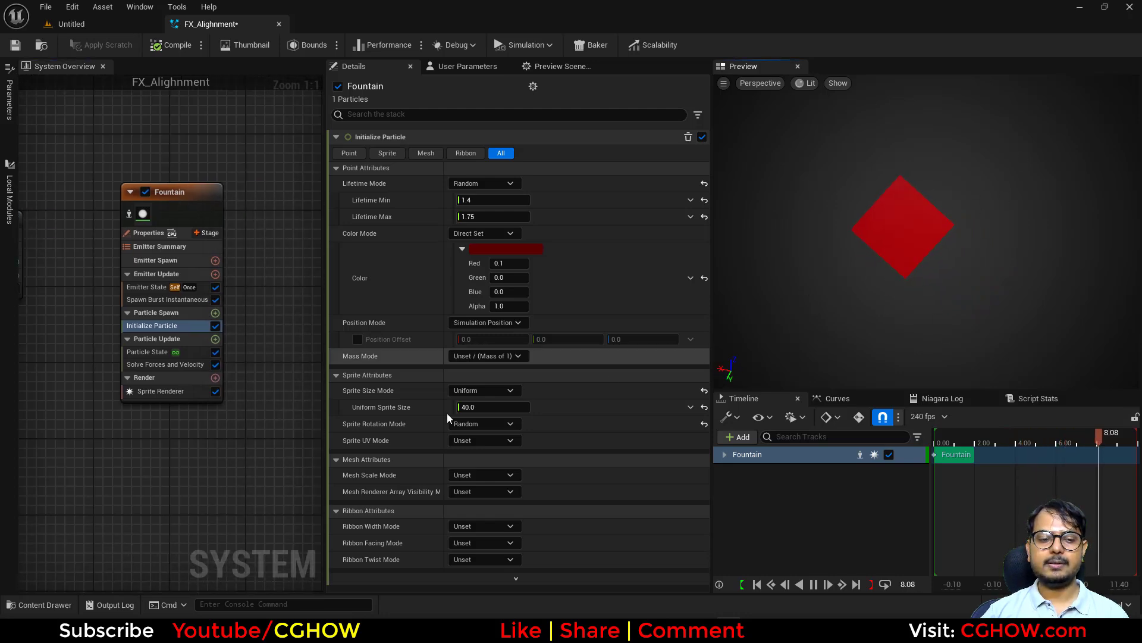
right_click_drag(106, 459, 130, 442)
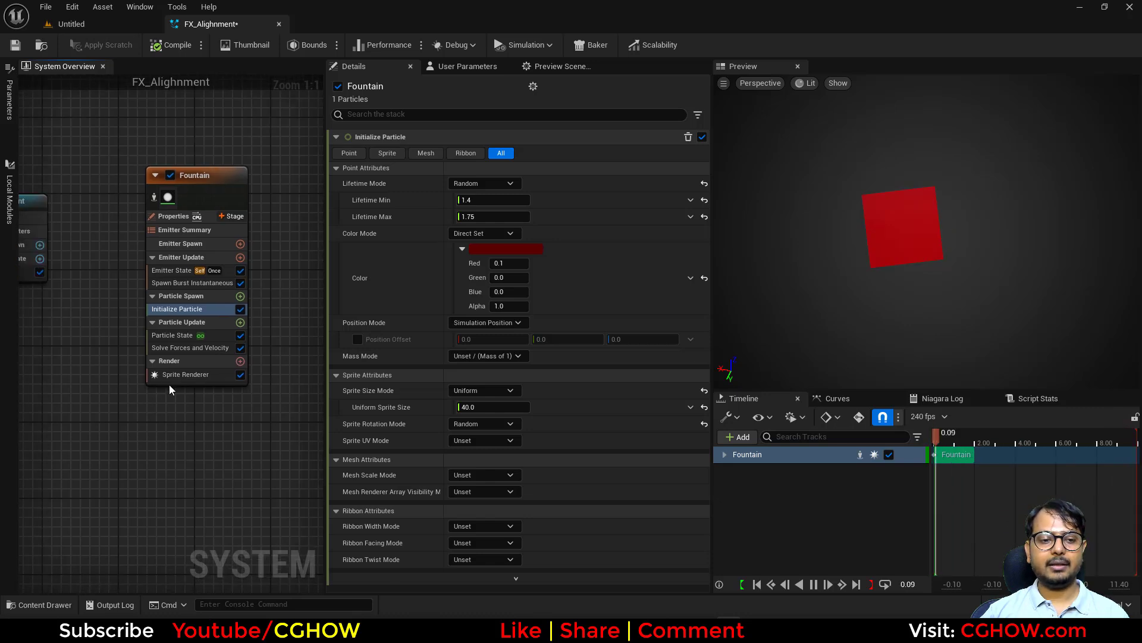
left_click(172, 376)
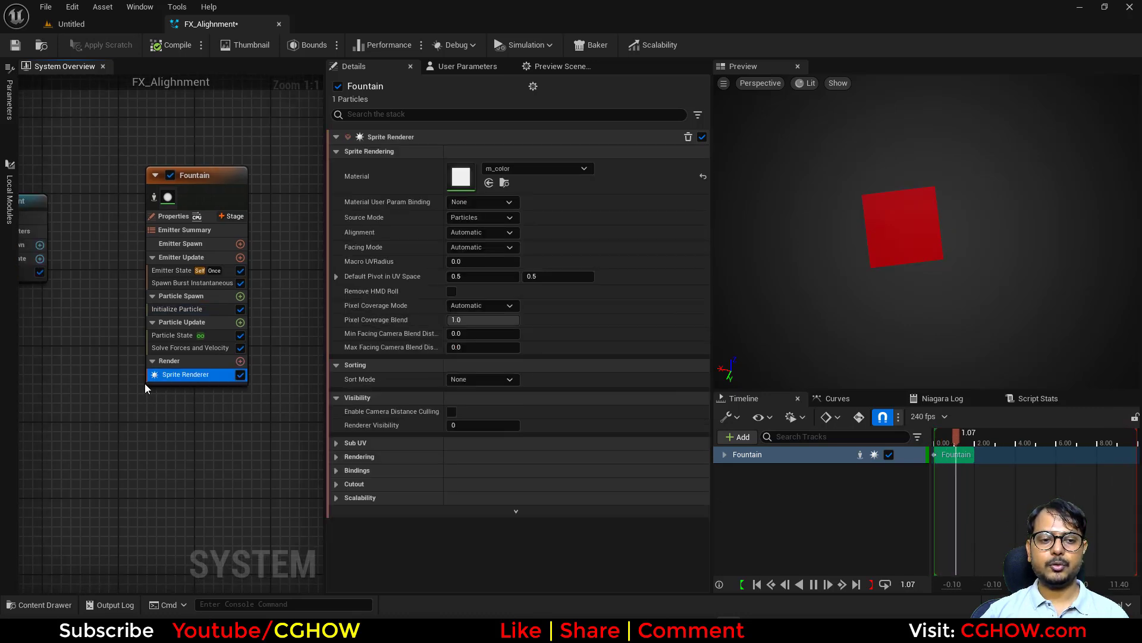
left_click(510, 232)
left_click(483, 266)
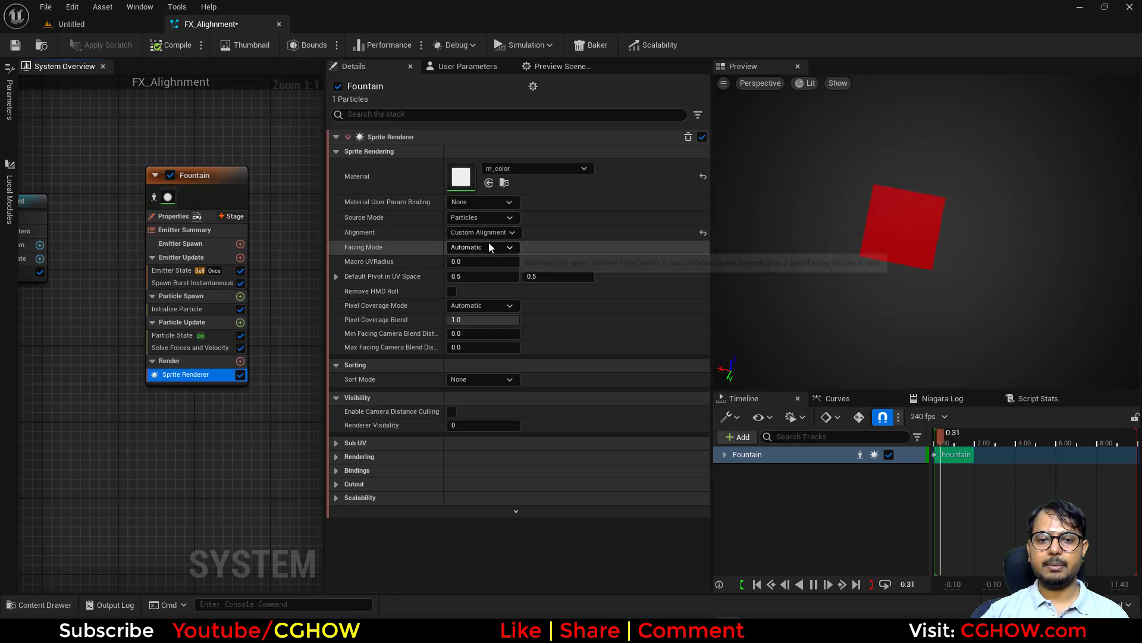
left_click(502, 248)
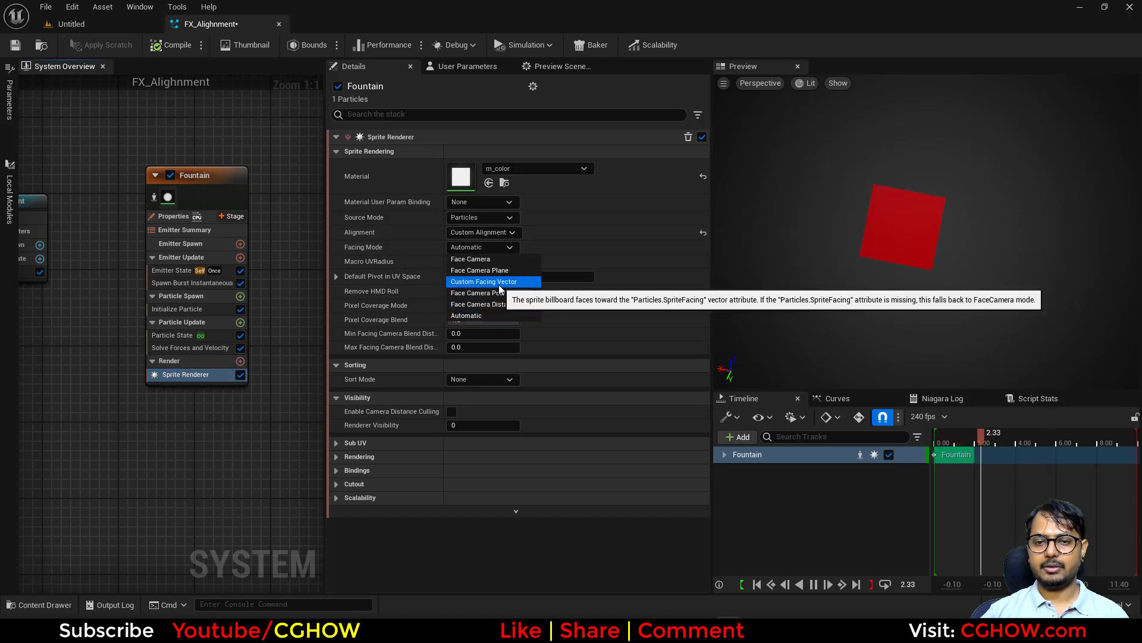
left_click(484, 281)
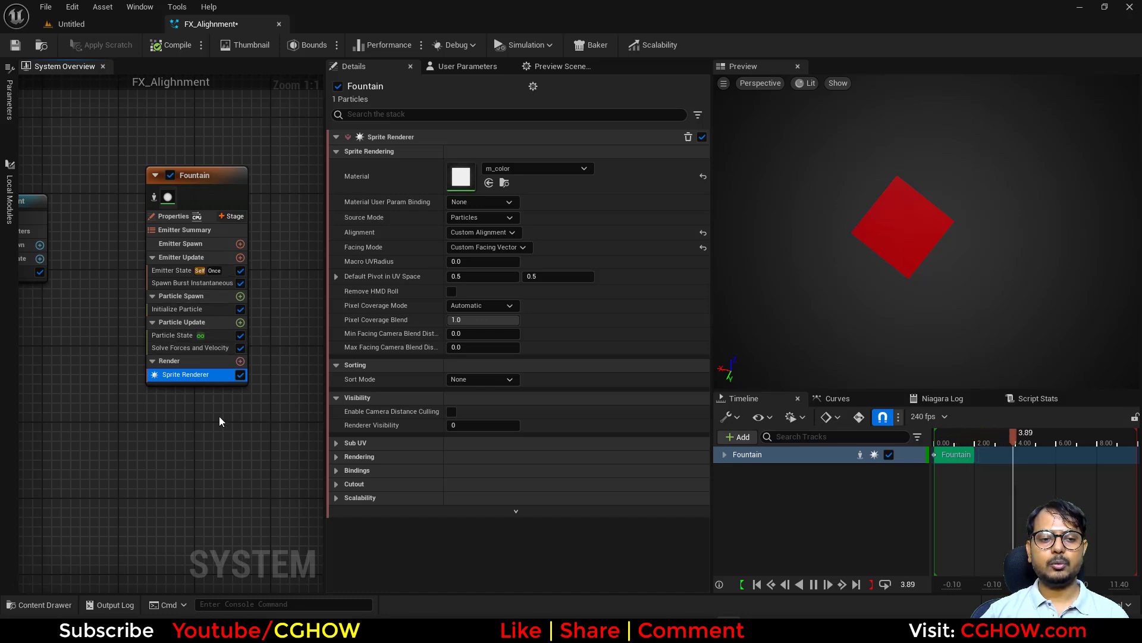
Add an Align Sprite to Mesh Orientation module to Particle Update and frame the sprite in the preview
right_click_drag(219, 416, 212, 389)
left_click(233, 296)
type("alig")
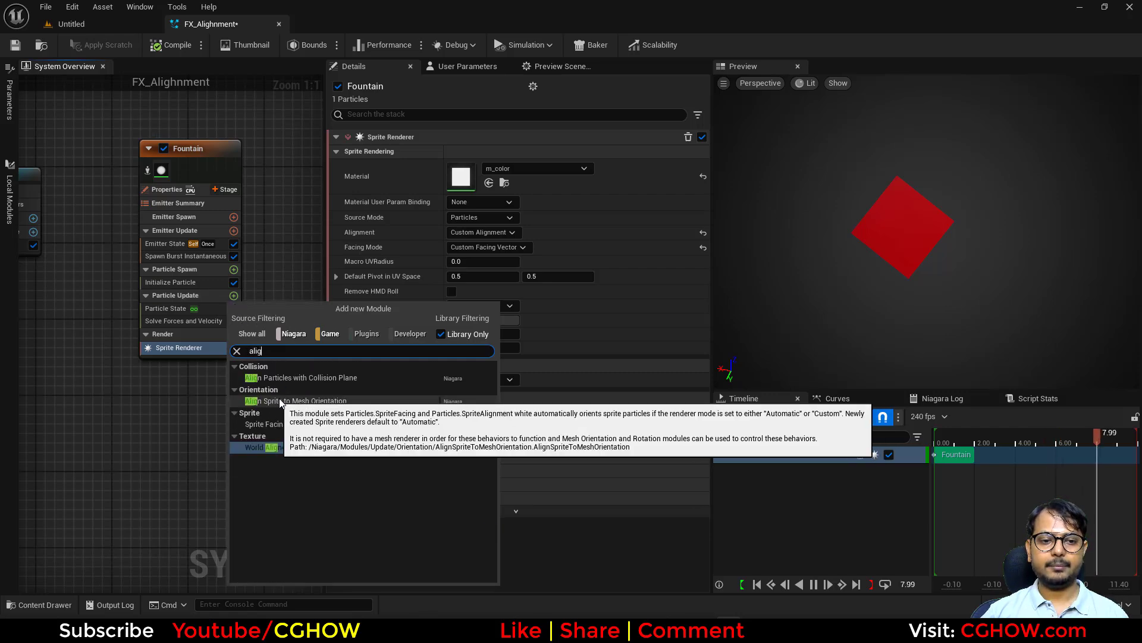
left_click(323, 400)
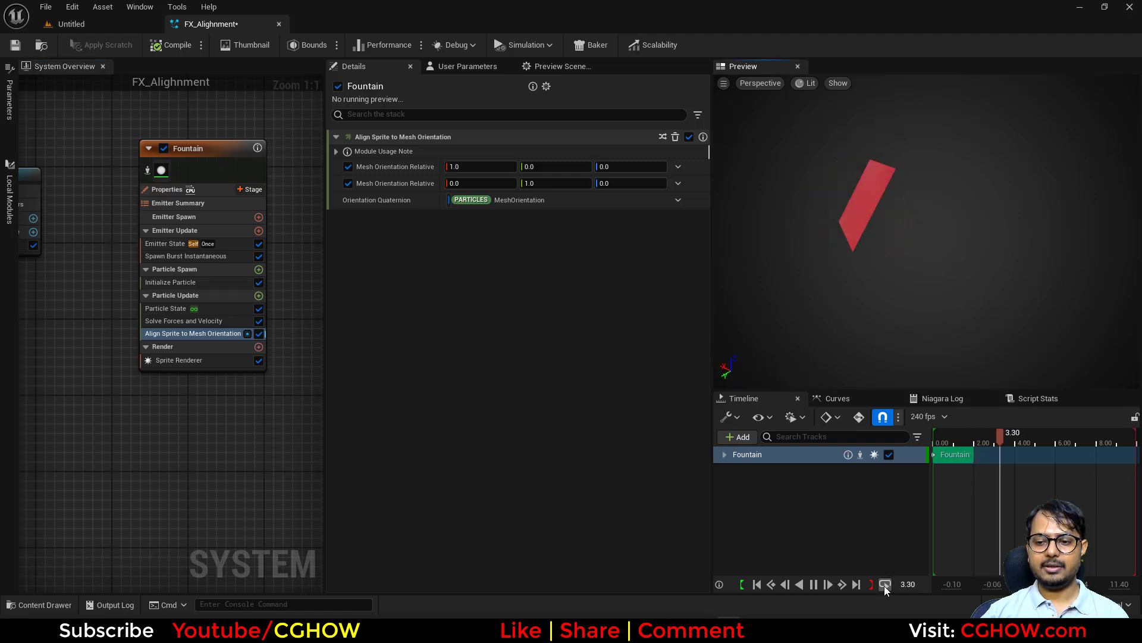
left_click_drag(821, 224, 916, 298)
key("f")
left_click_drag(765, 229, 720, 231)
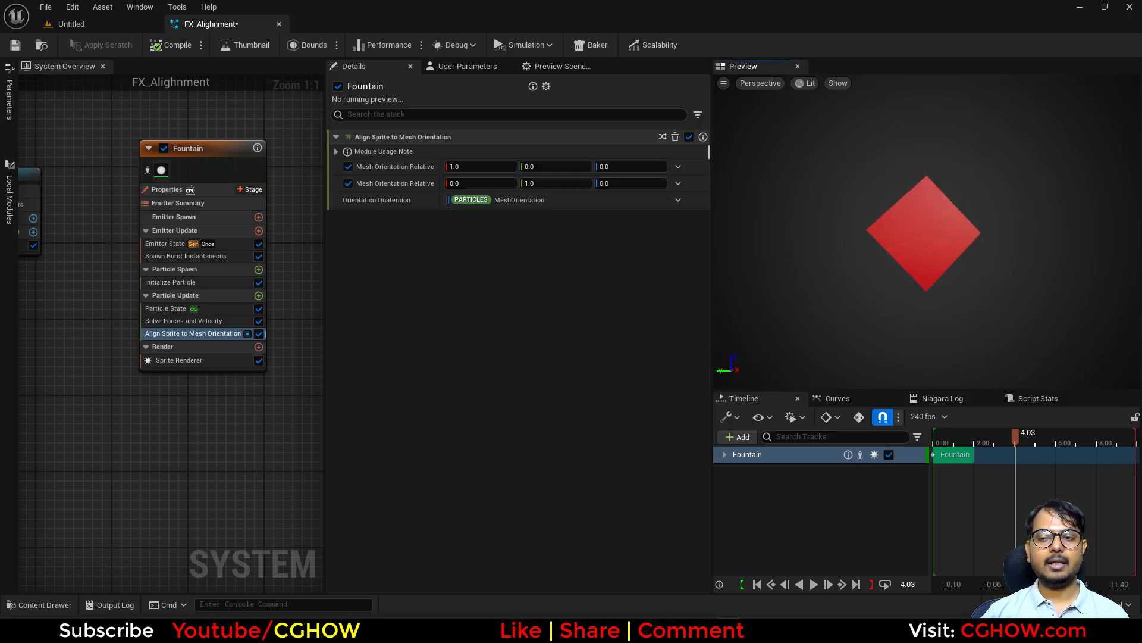
Set the Sprite Rotation Mode in Initialize Particle to Unset and inspect the sprite from another angle
left_click(162, 285)
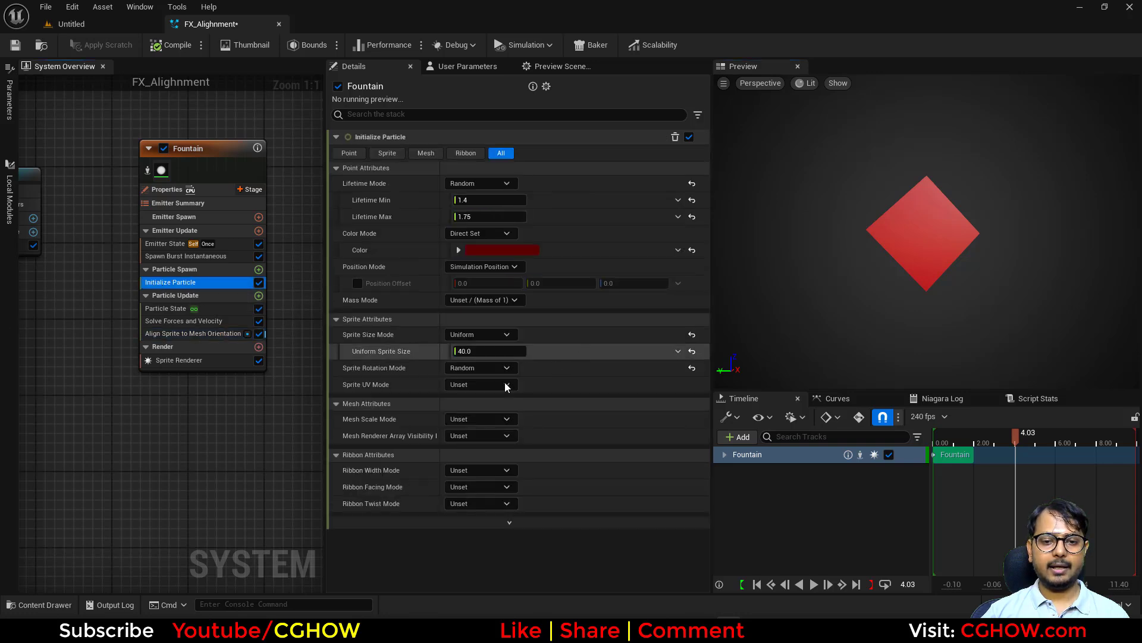
left_click(480, 368)
left_click(470, 390)
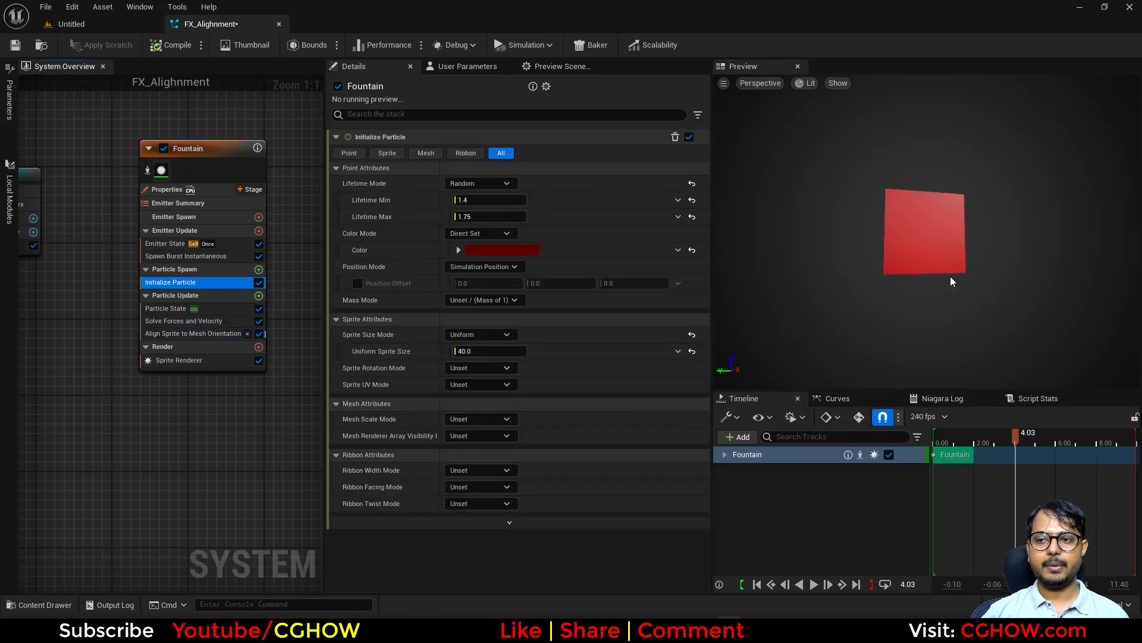
left_click_drag(952, 280, 845, 280)
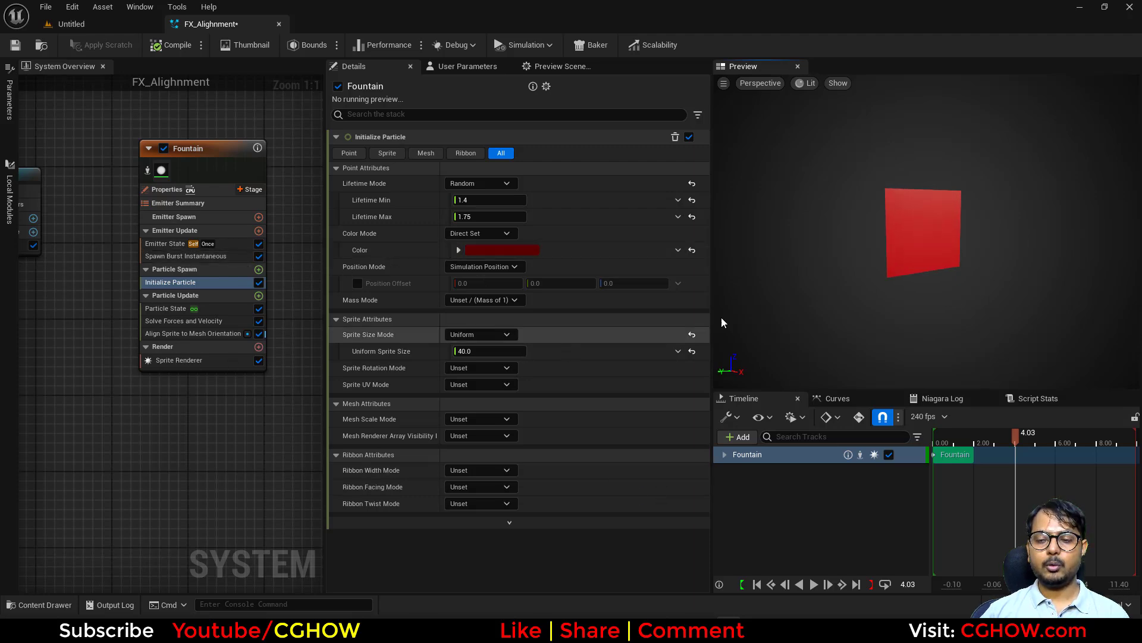
Check the forum's reference image in the browser, and set the module's first Mesh Orientation Relative vector to 0, 0, 1
left_click(546, 630)
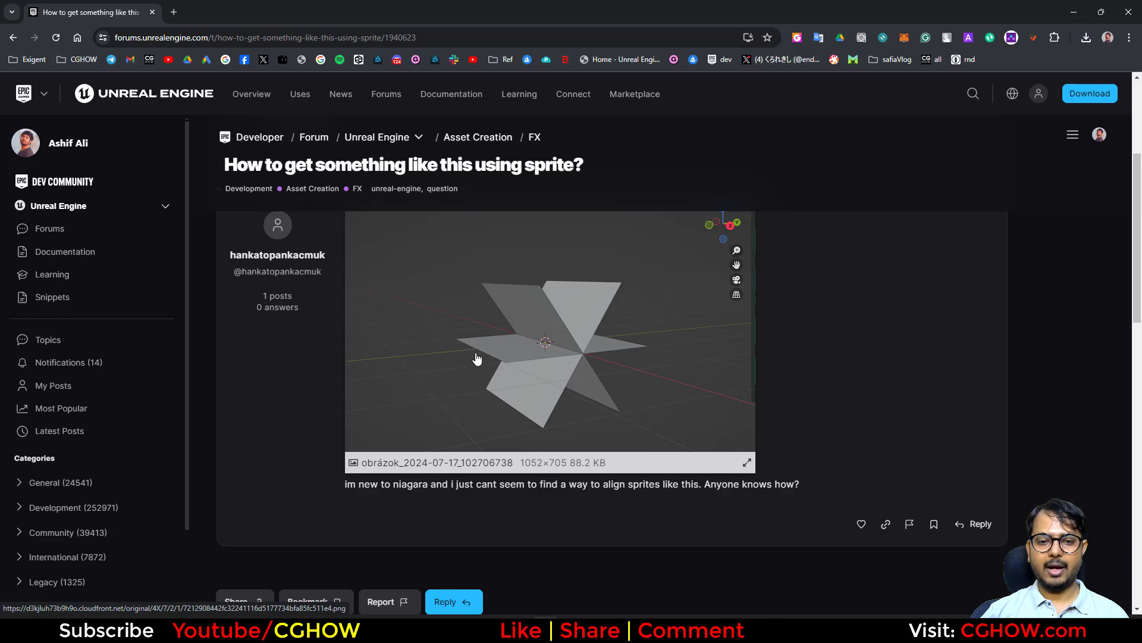
key("alt+Tab")
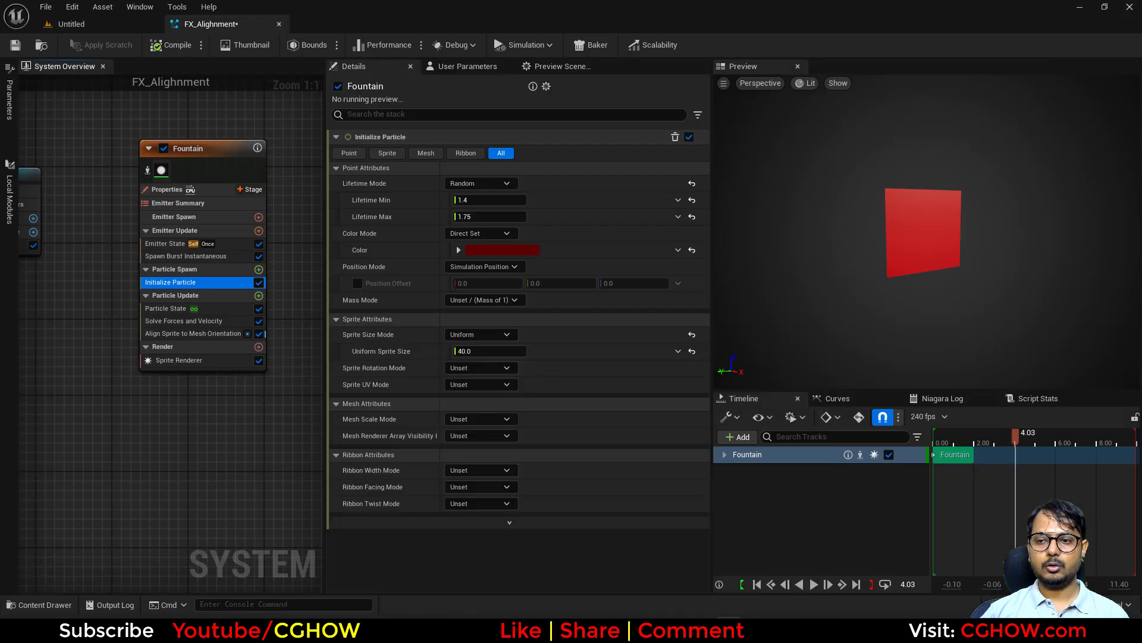
left_click_drag(865, 324, 928, 324)
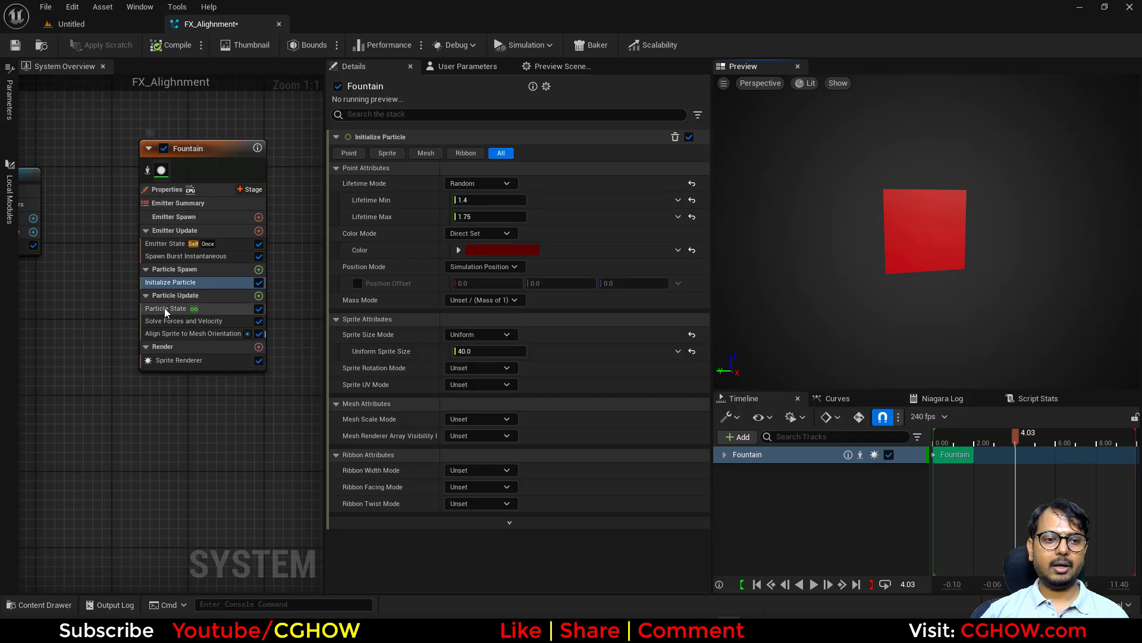
left_click(170, 334)
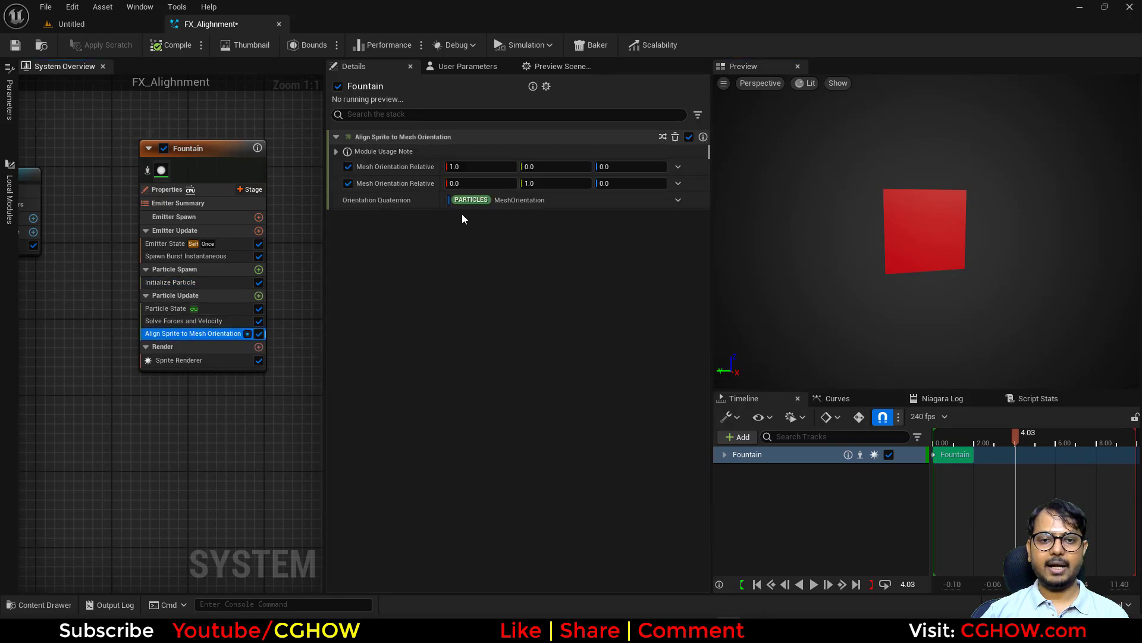
left_click(464, 169)
type("0")
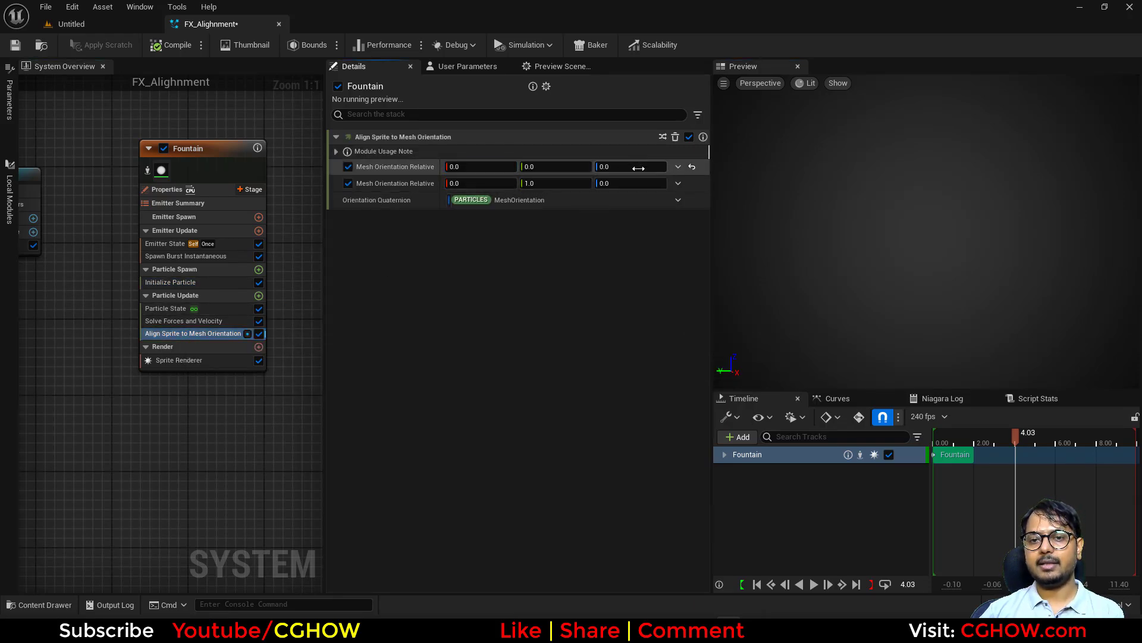
left_click(638, 169)
type("1")
key("Return")
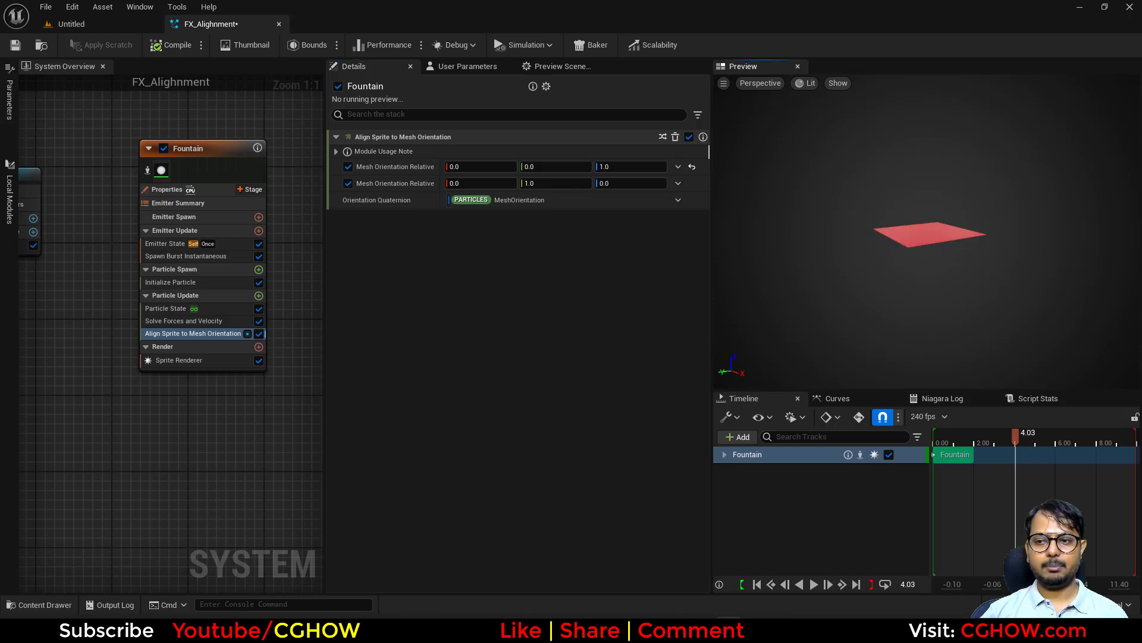
Check the forum's reference image and try other X and Y values in the first Mesh Orientation Relative vector, restoring both to 0
left_click(539, 626)
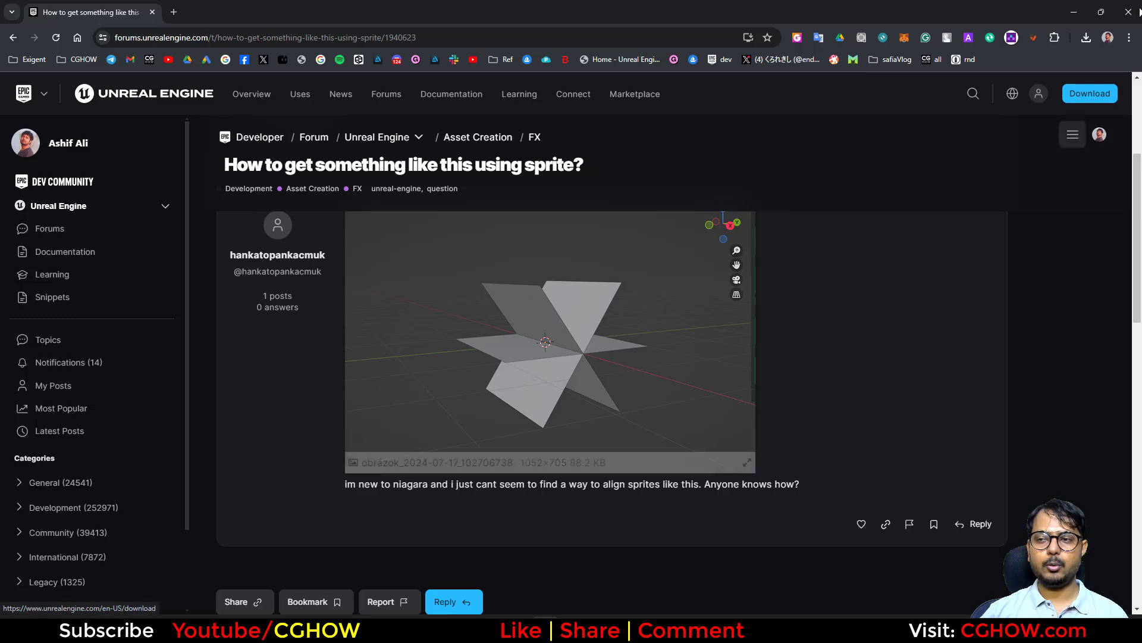
key("alt+Tab")
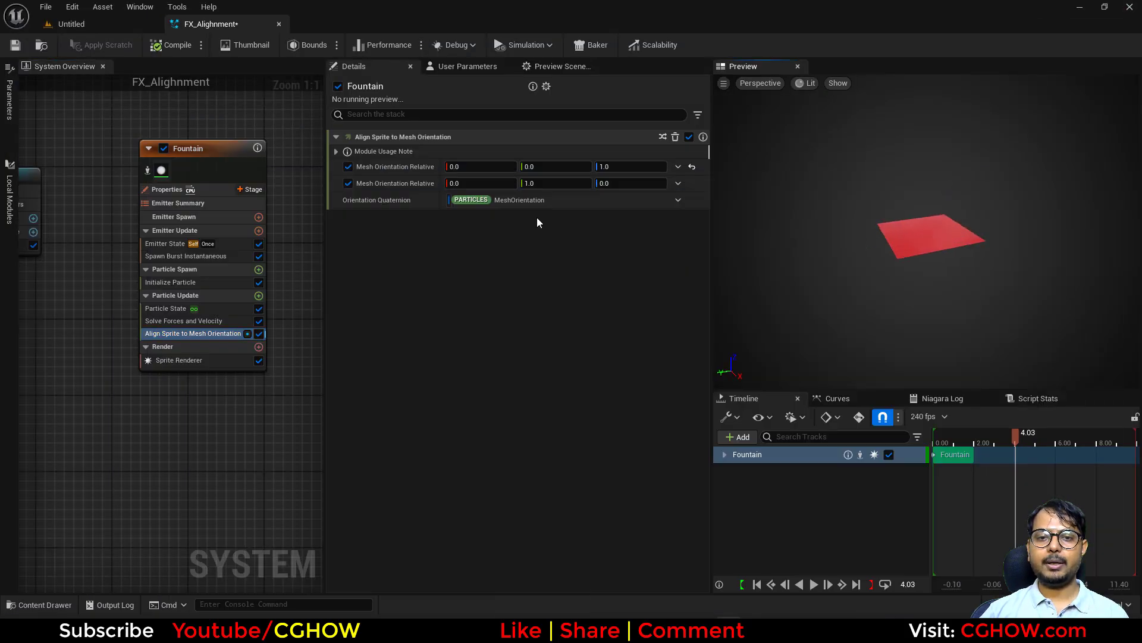
left_click_drag(470, 169, 493, 169)
key("ctrl+z")
mouse_move(563, 171)
left_mouse_down()
mouse_move(616, 171)
mouse_move(468, 170)
mouse_move(572, 170)
left_mouse_up()
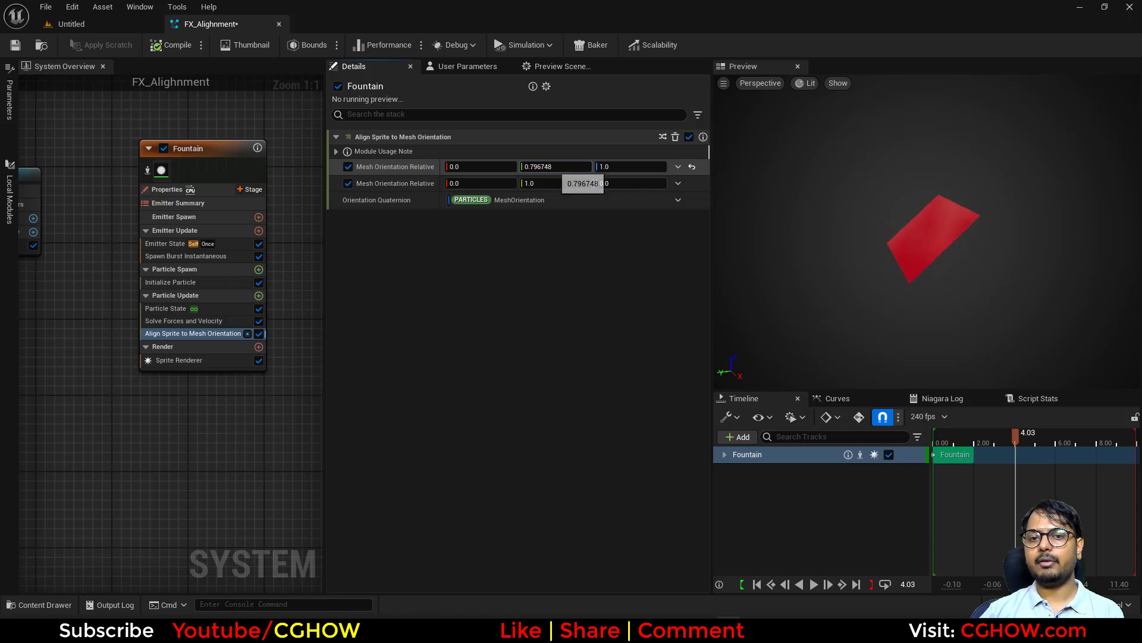
left_click(555, 169)
type("0")
key("Return")
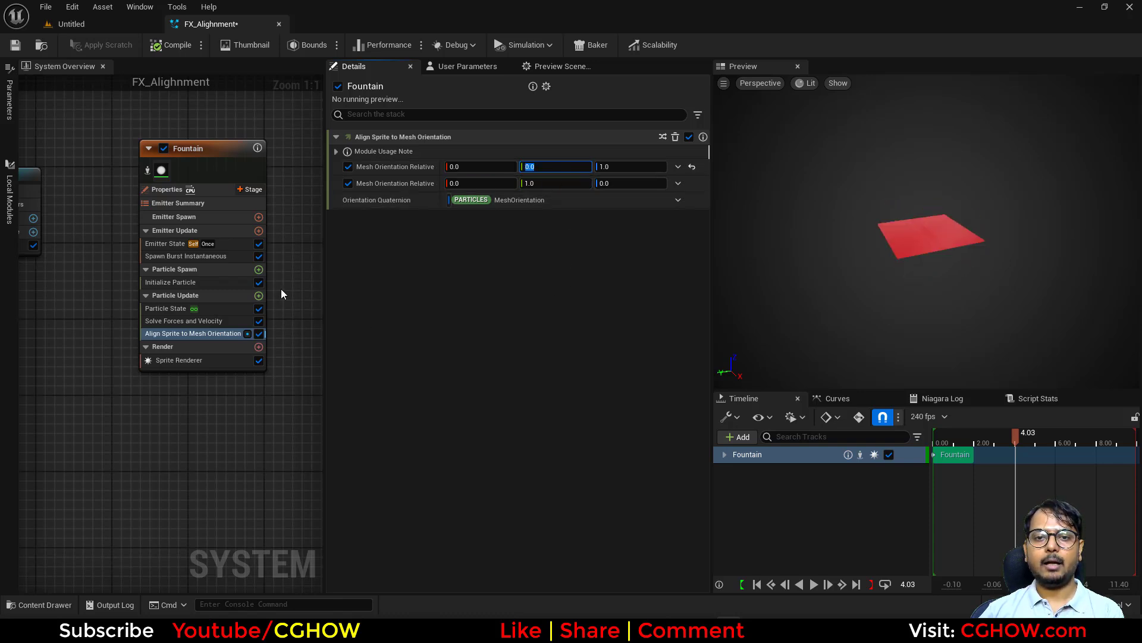
Add an Initial Mesh Orientation module to Particle Spawn, set its Mesh Orientation Mode to None and enable its Rotation
left_click(258, 269)
type("ini")
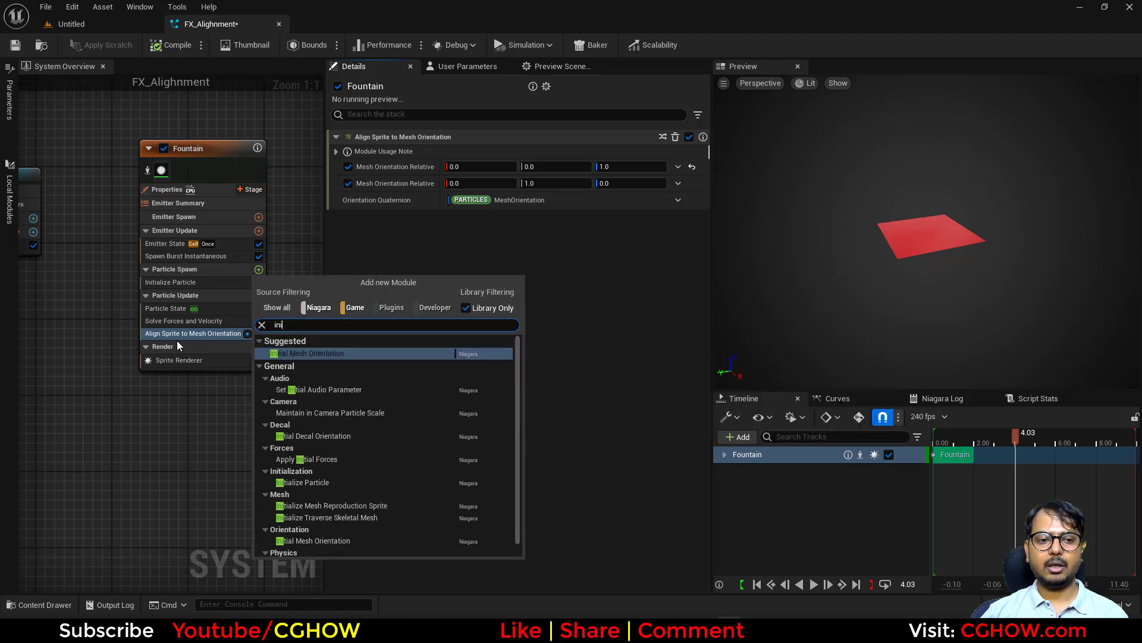
left_click(309, 354)
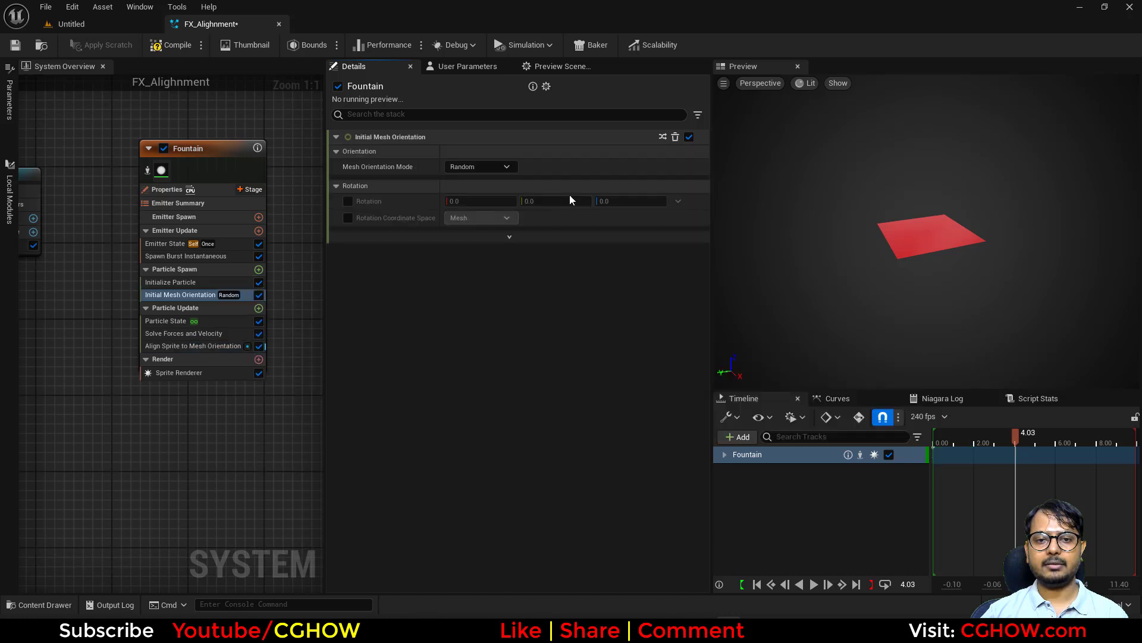
left_click(491, 167)
left_click(480, 185)
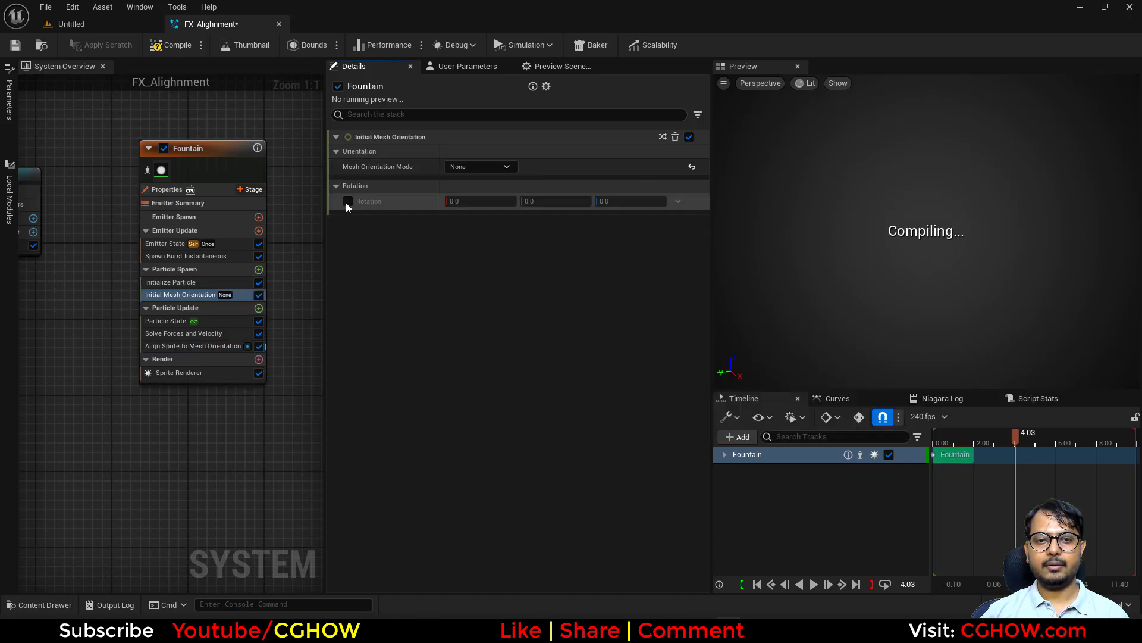
left_click(348, 201)
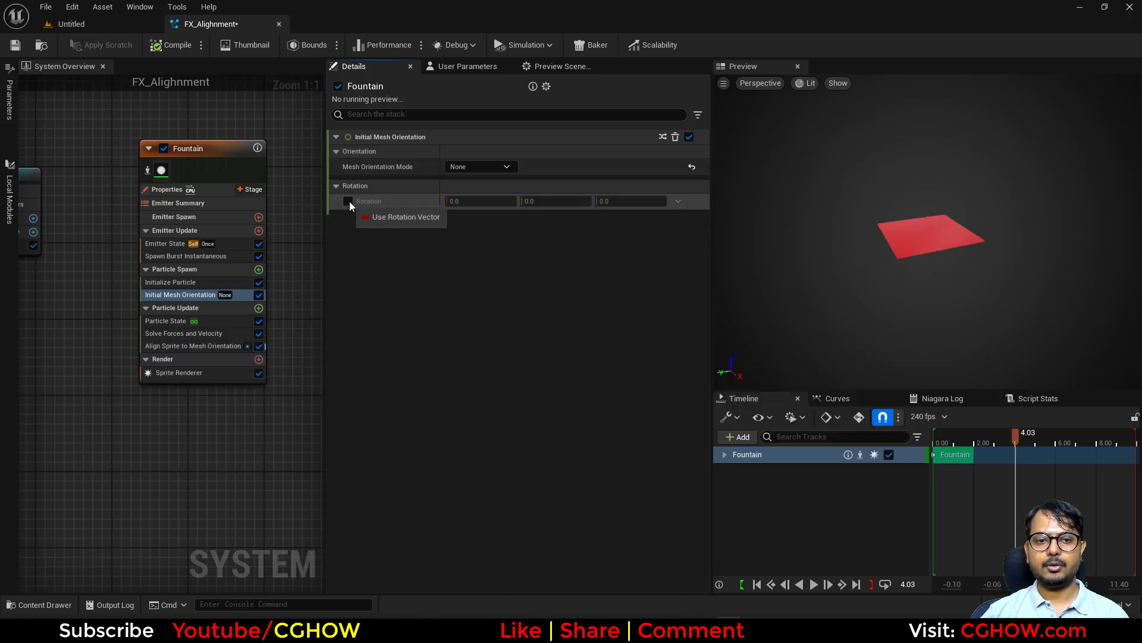
Try tilting the sprite with the Y and X values of Initial Mesh Orientation's Rotation, restoring both to 0
left_click_drag(544, 201, 589, 202)
left_click(544, 201)
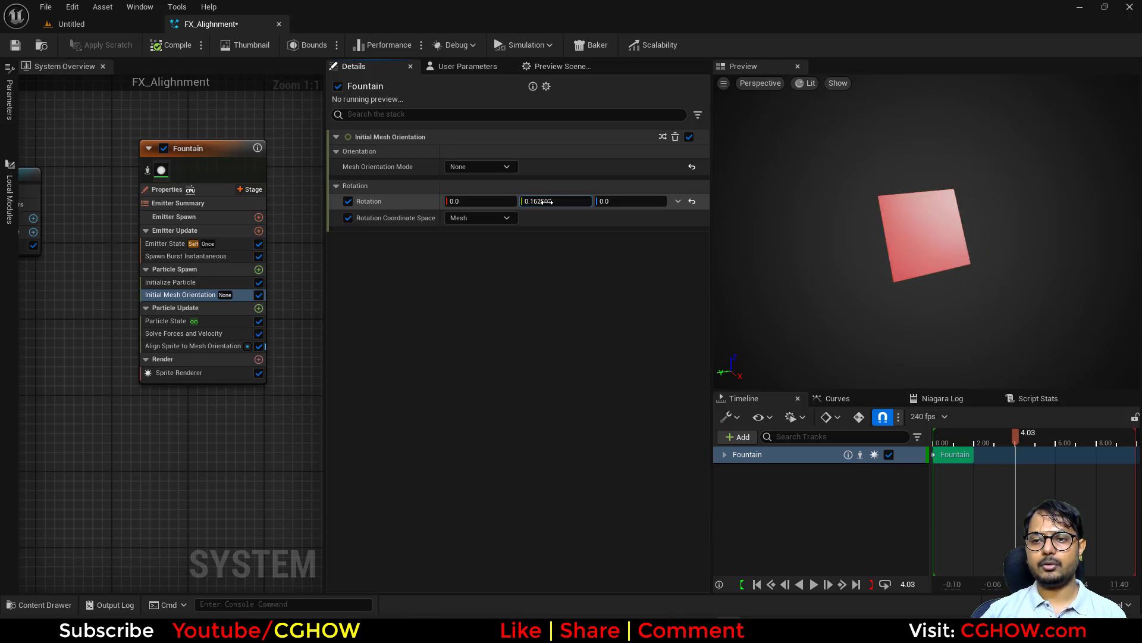
type("0")
key("Return")
mouse_move(479, 203)
left_mouse_down()
mouse_move(518, 202)
mouse_move(479, 202)
left_mouse_up()
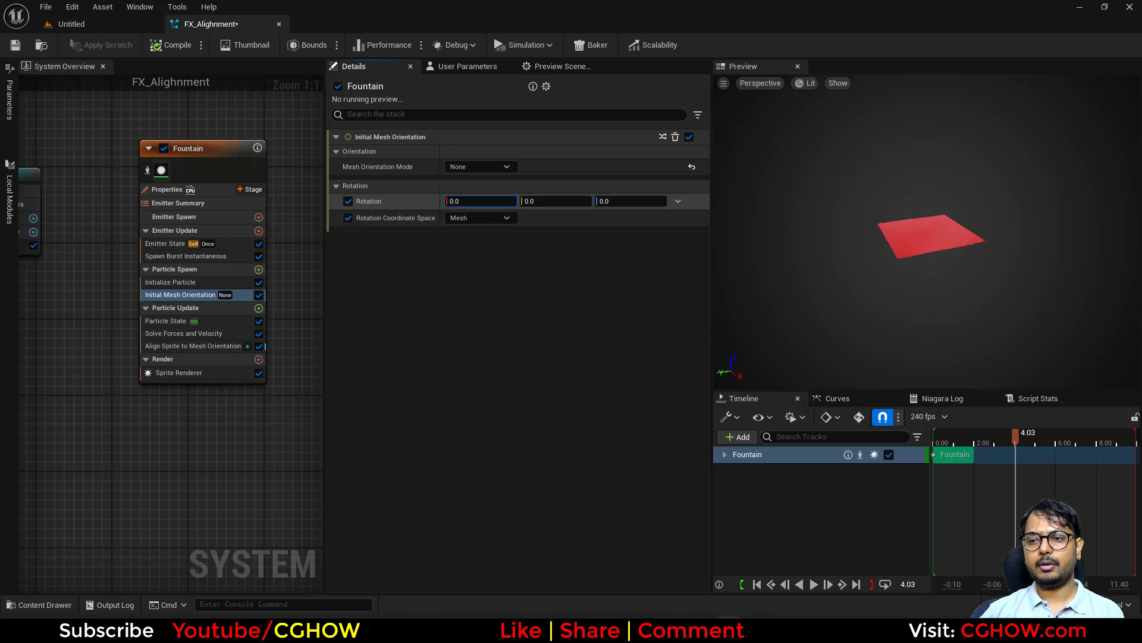
left_click(206, 347)
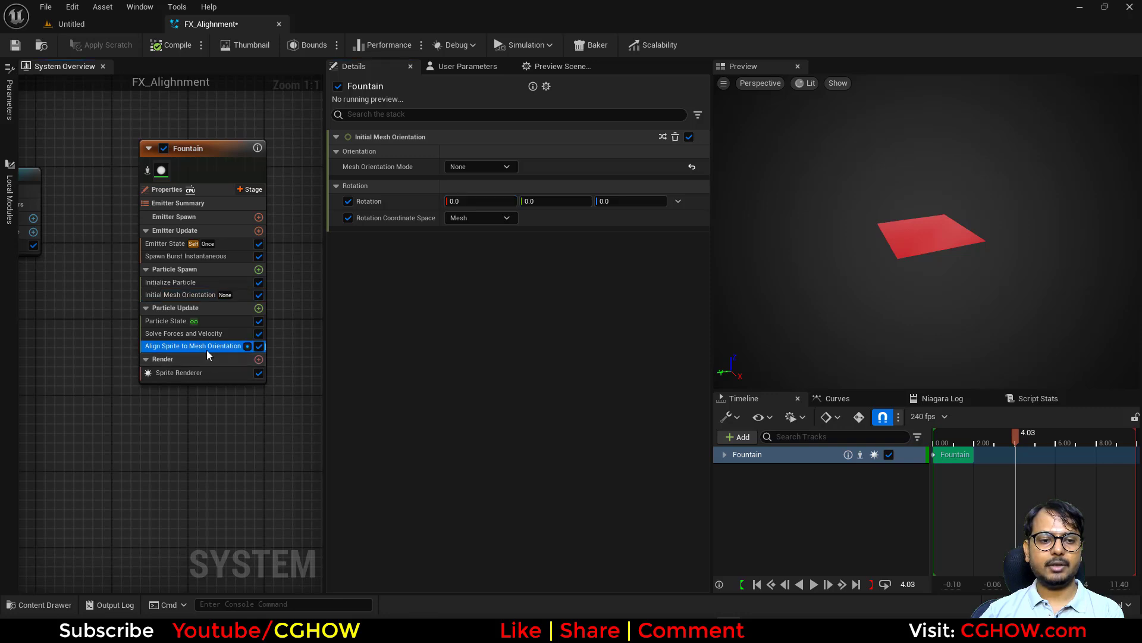
left_click(246, 294)
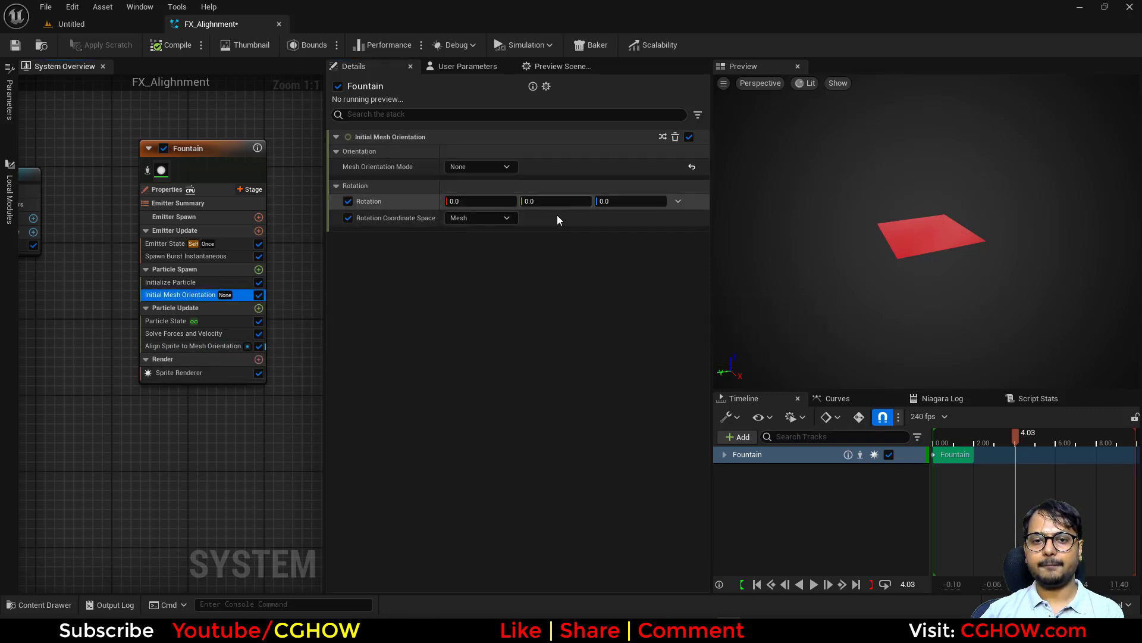
Set the Spawn Count in Spawn Burst Instantaneous to 3 and inspect the sprites from other angles
left_click(202, 255)
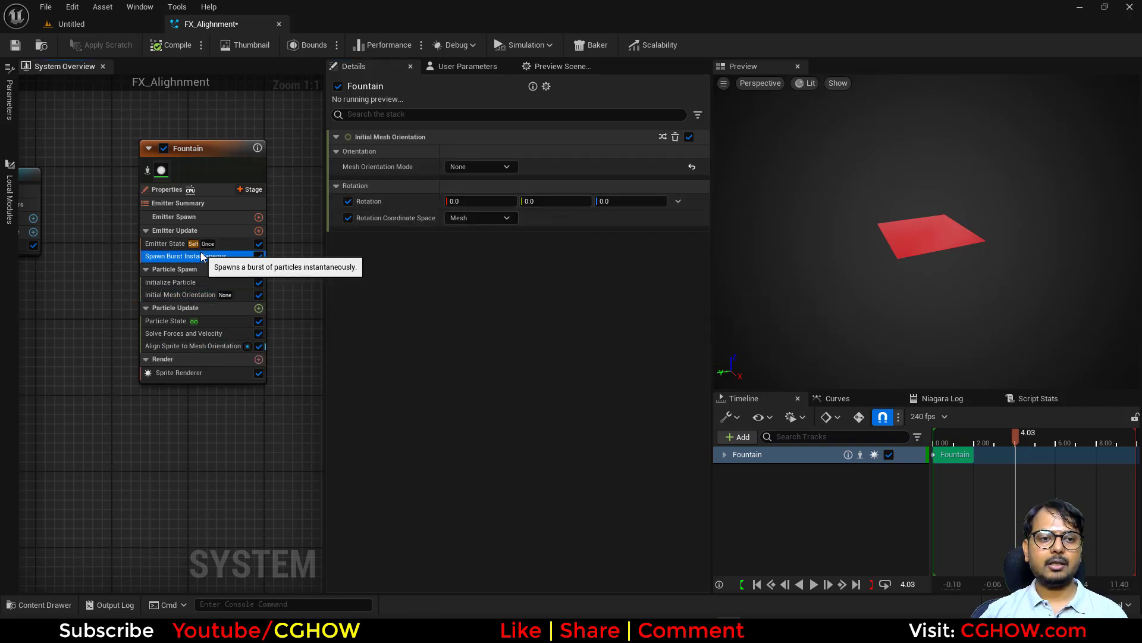
left_click(482, 153)
type("3")
key("Return")
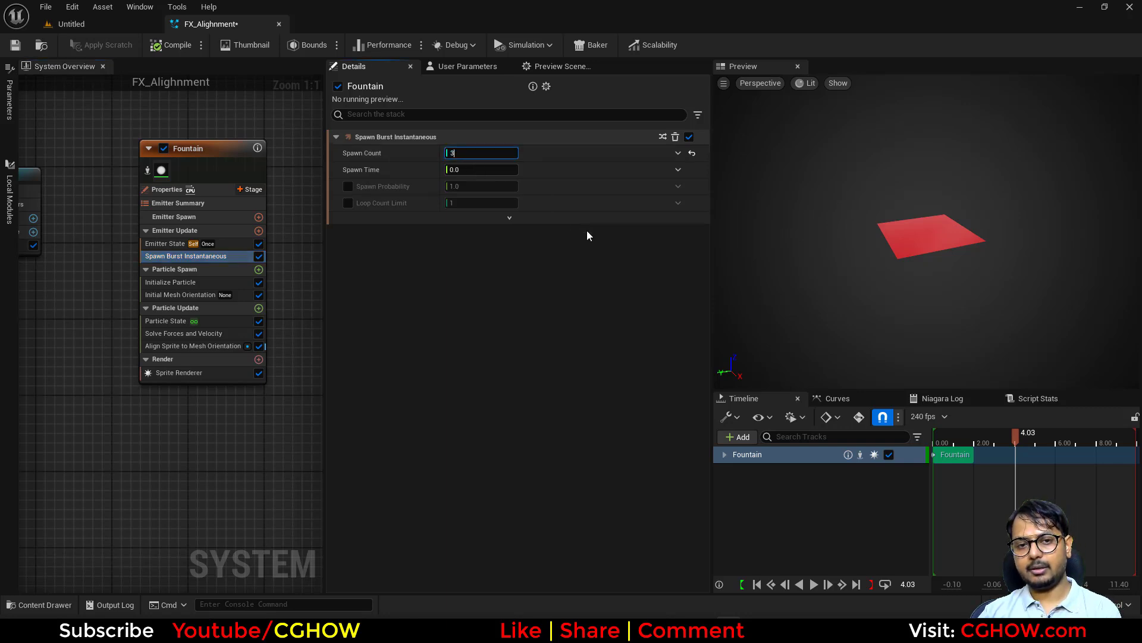
left_click_drag(908, 240, 960, 218)
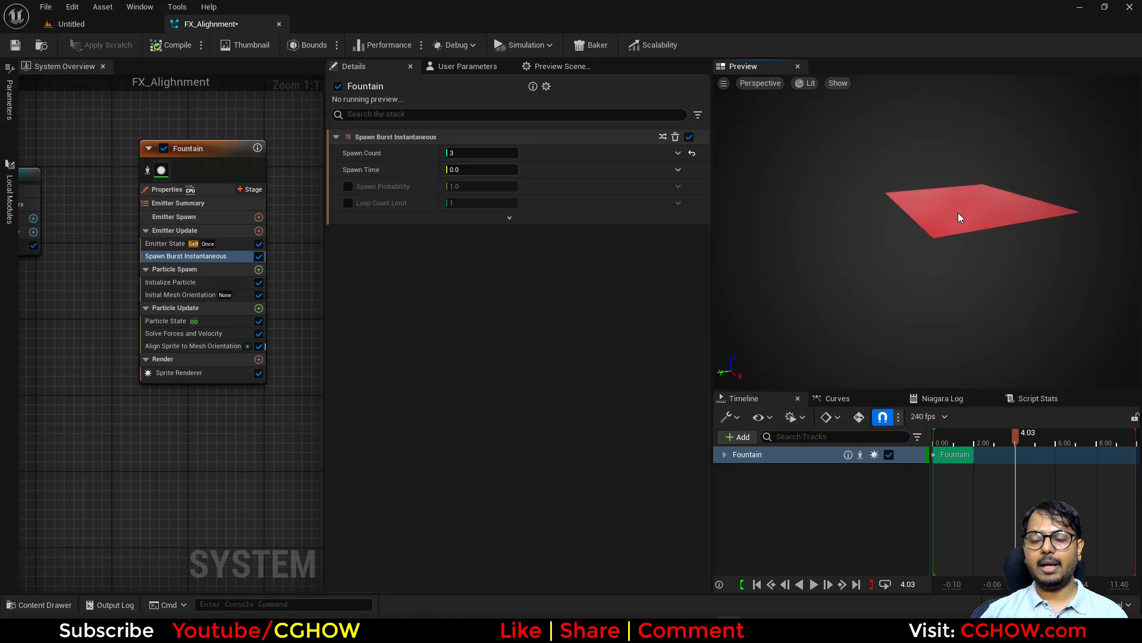
middle_click_drag(966, 230, 905, 278)
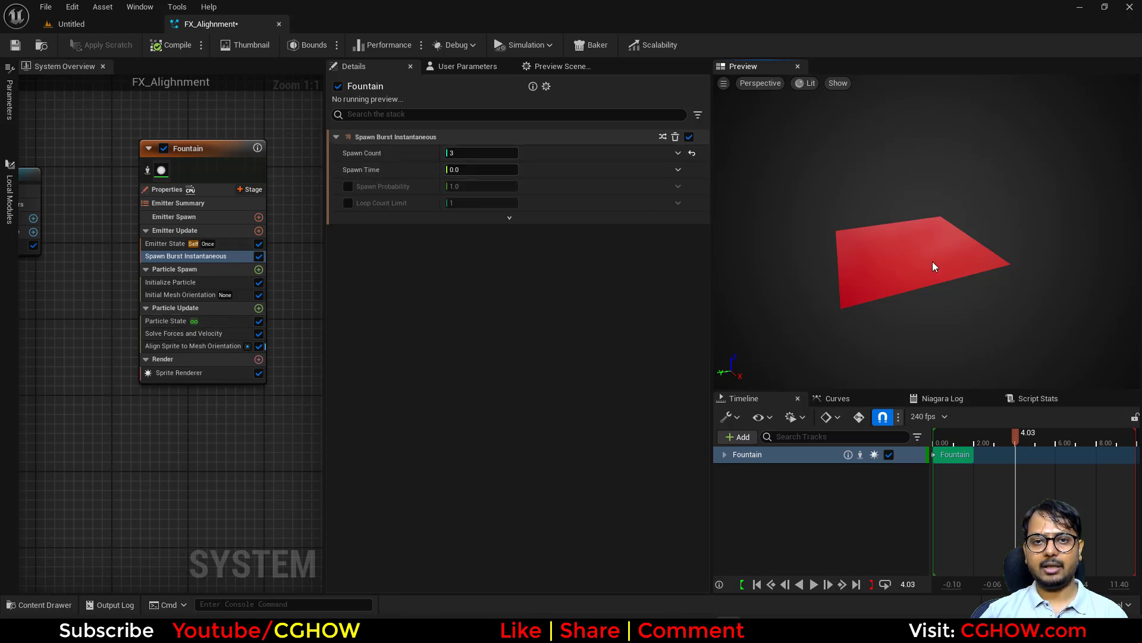
left_click_drag(933, 267, 940, 267)
Set the X value of Initial Mesh Orientation's Rotation to 0.2
right_click_drag(209, 424, 199, 416)
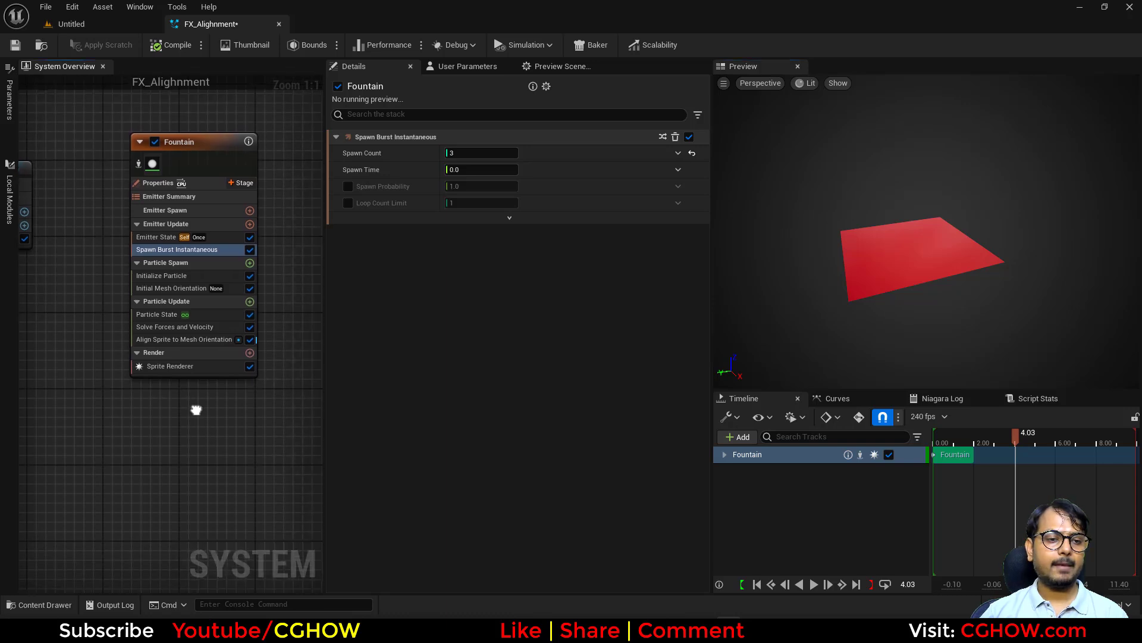
left_click(170, 287)
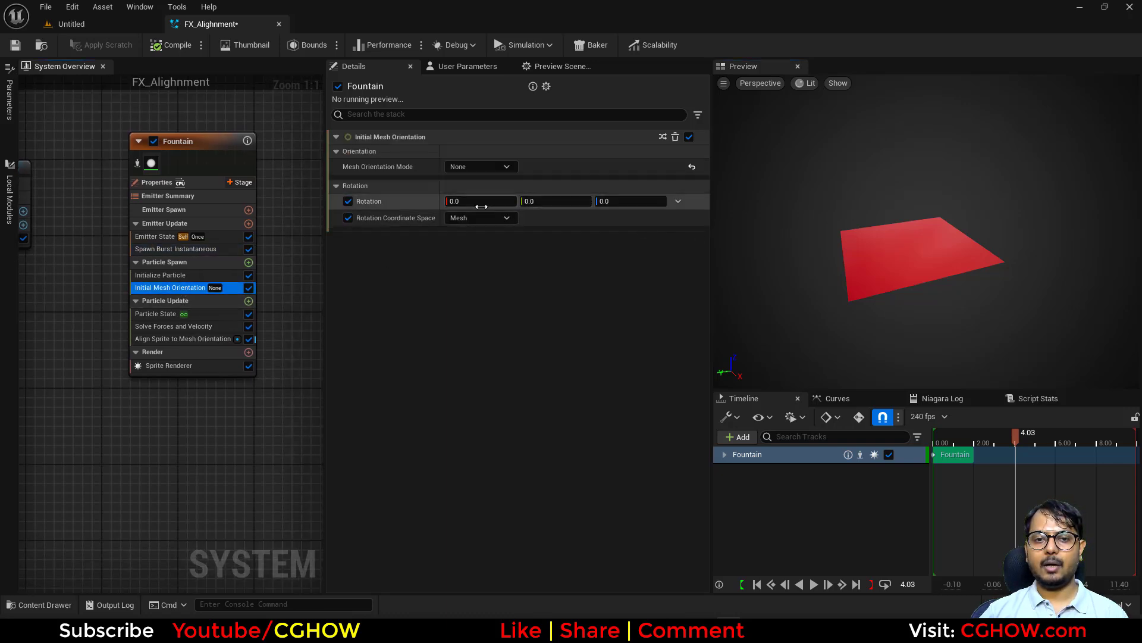
left_click_drag(480, 204, 498, 204)
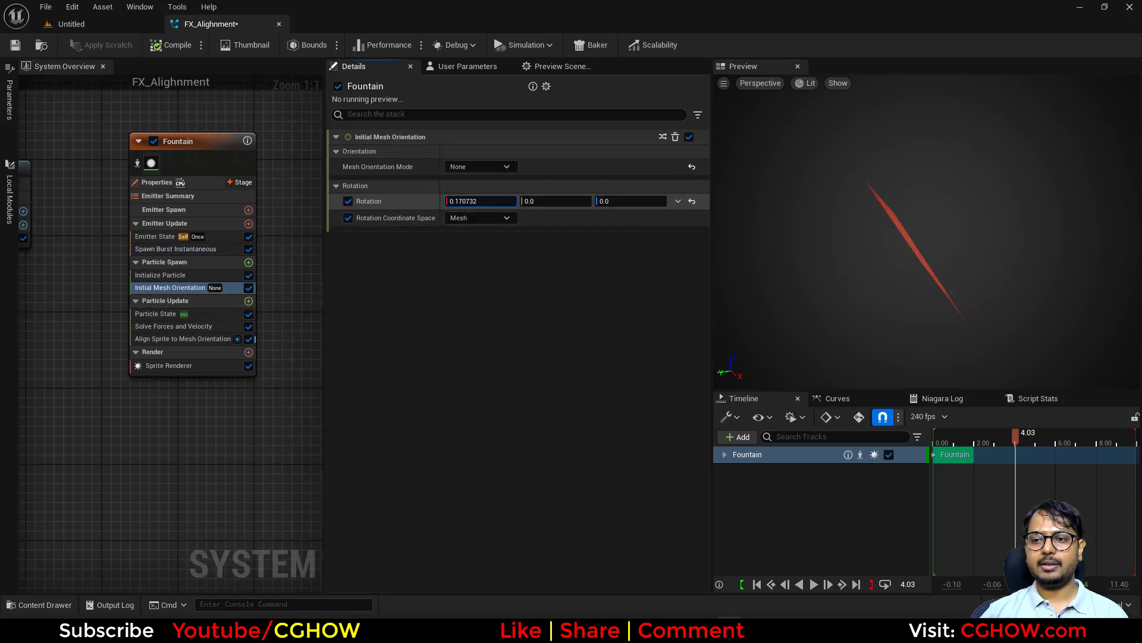
left_click(482, 201)
type("0.2")
key("Return")
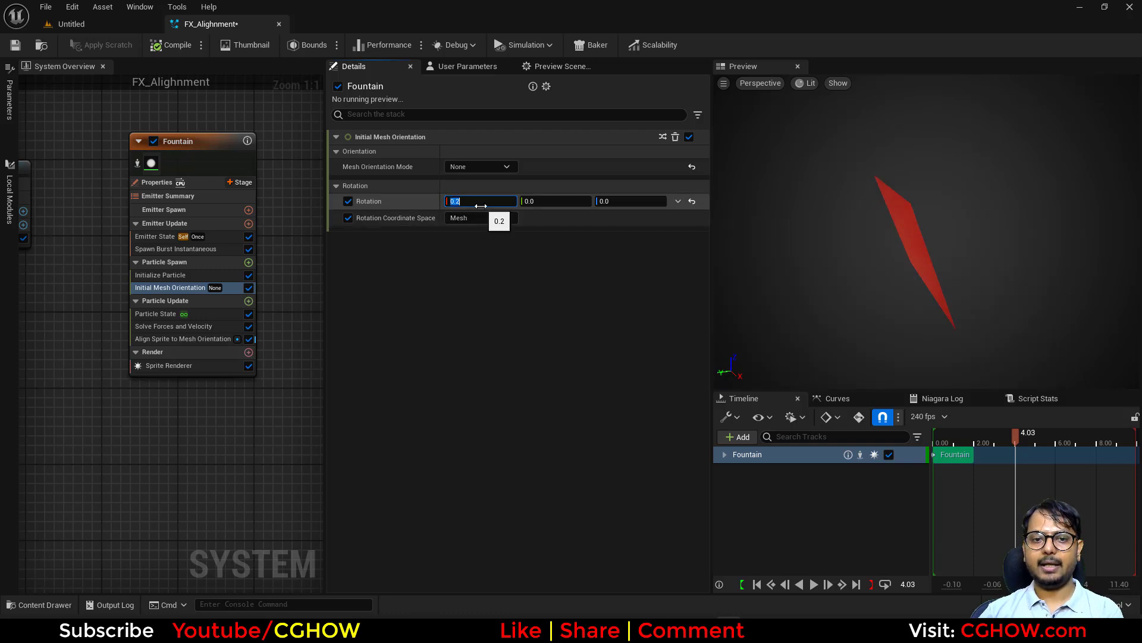